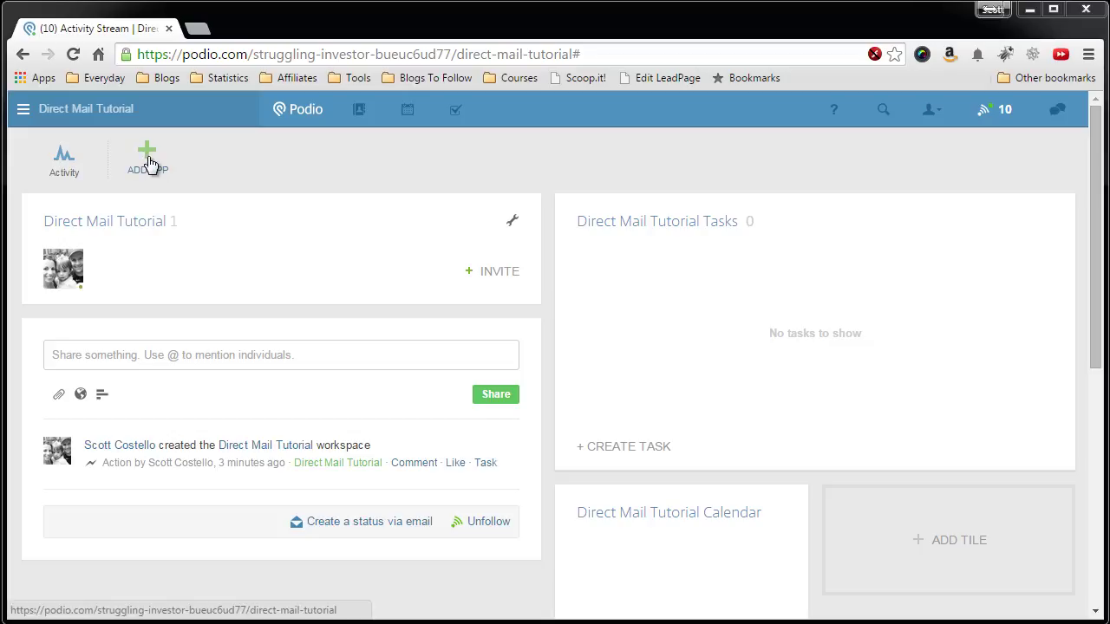
pyautogui.click(121, 110)
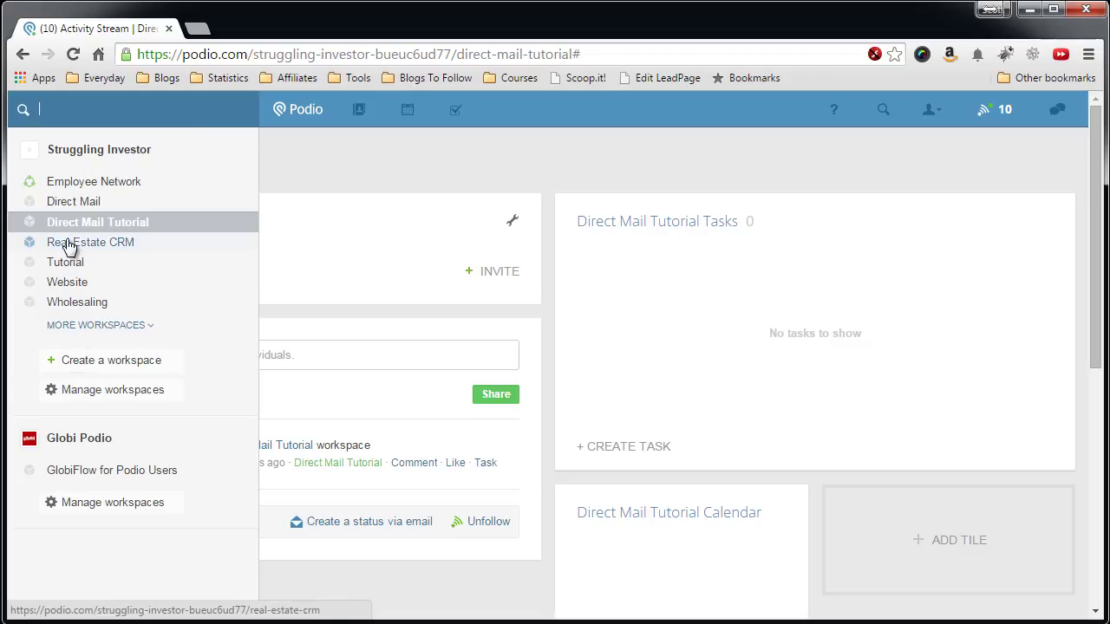
pyautogui.click(304, 180)
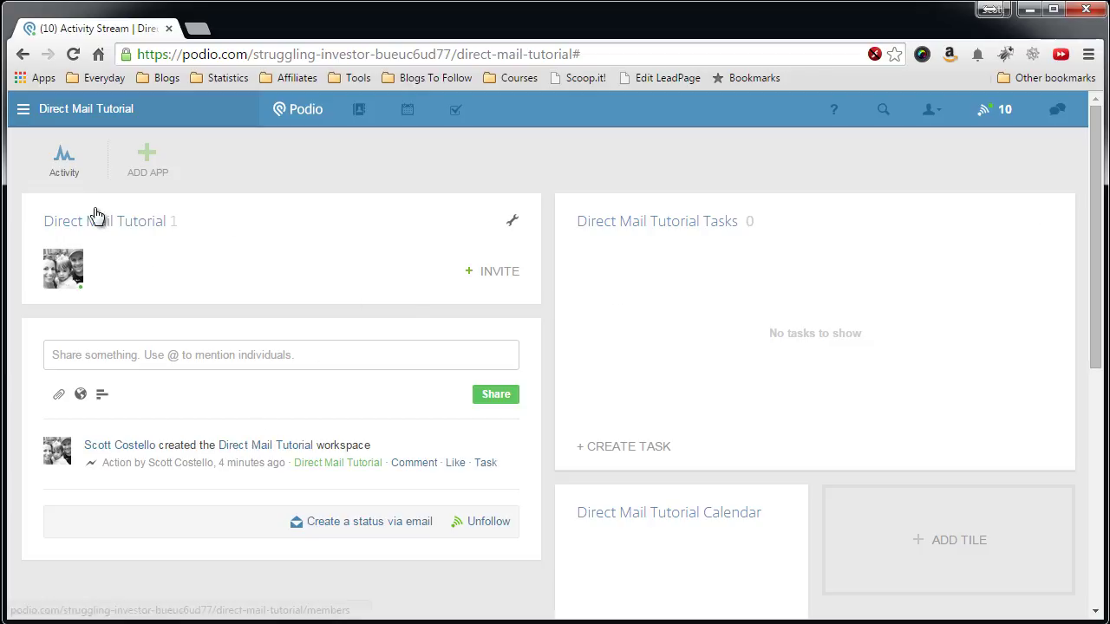
# Start creating a custom app in the workspace with the app name Letters and the item name Letter.
pyautogui.click(148, 172)
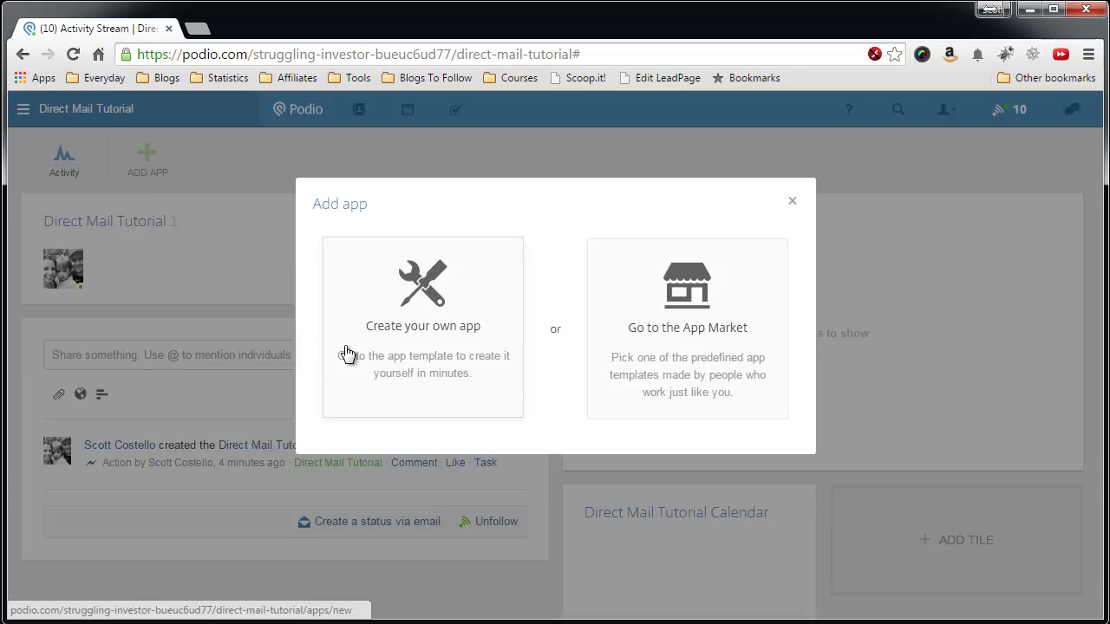
pyautogui.click(374, 335)
pyautogui.write('L')
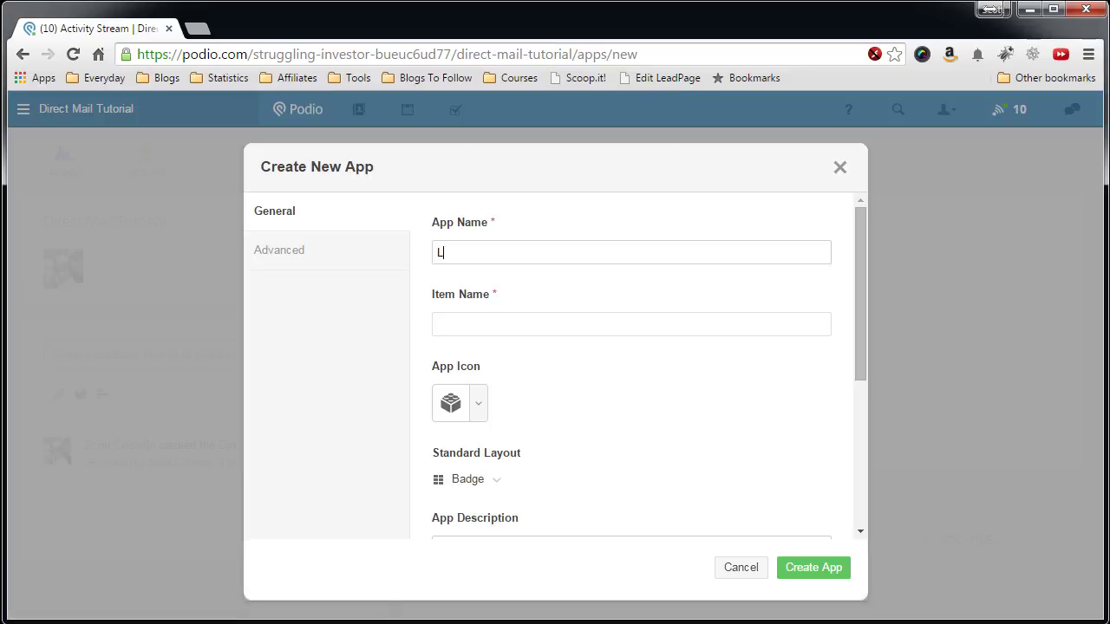
pyautogui.write('etters')
pyautogui.click(631, 324)
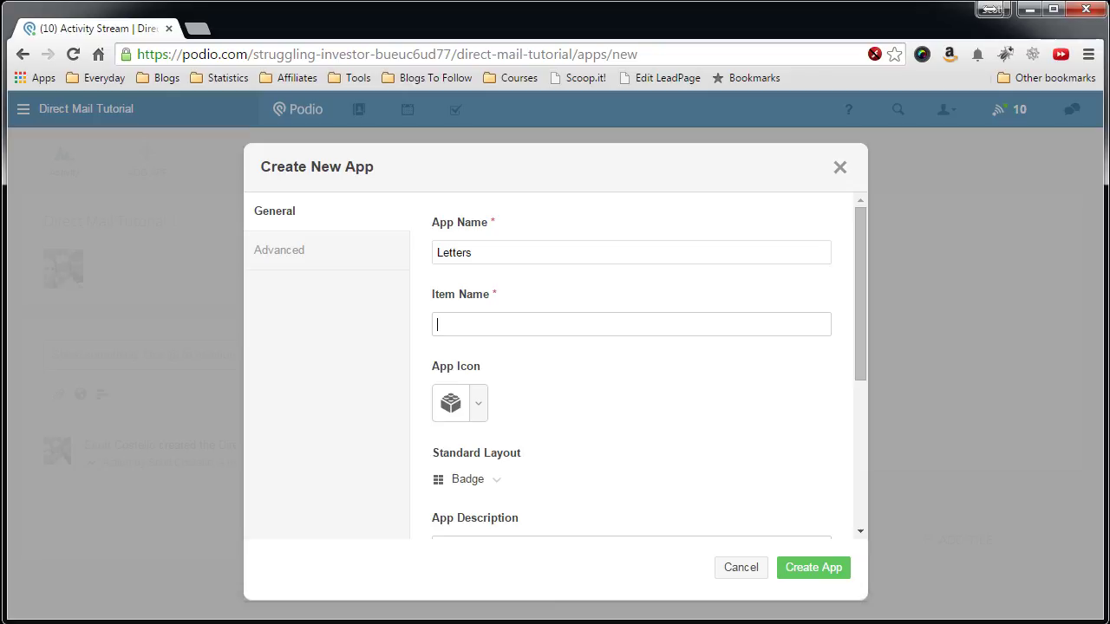
pyautogui.write('Letter')
# Choose the single blank page icon as the app icon.
pyautogui.click(478, 408)
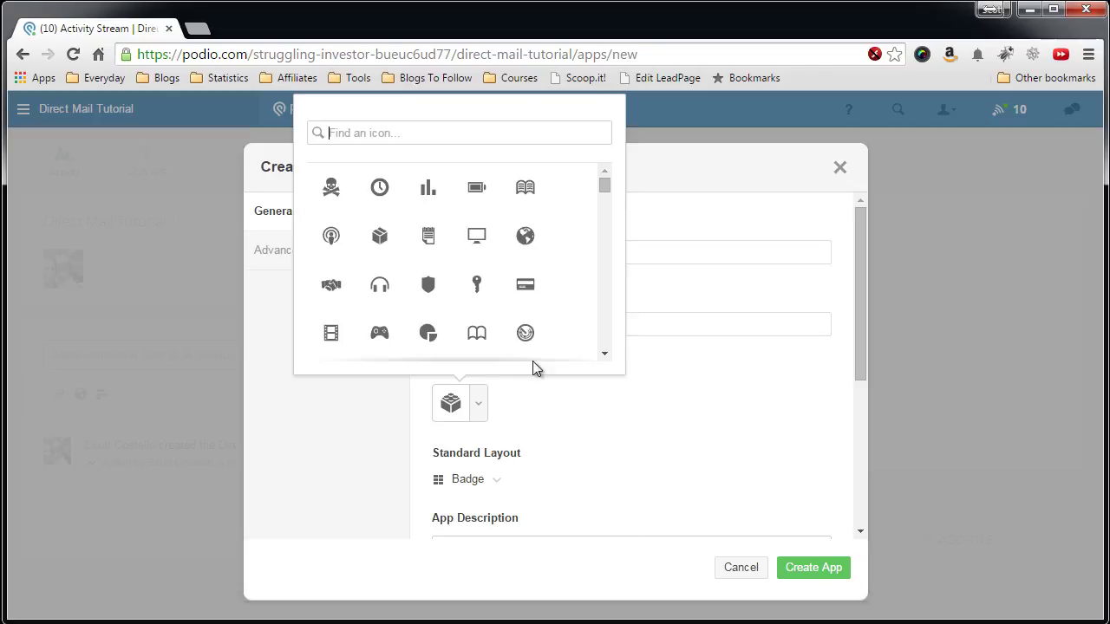
pyautogui.click(606, 357)
pyautogui.click(605, 358)
pyautogui.click(605, 357)
pyautogui.click(605, 358)
pyautogui.click(605, 357)
pyautogui.click(605, 358)
pyautogui.click(605, 357)
pyautogui.click(605, 357)
pyautogui.click(605, 357)
pyautogui.click(605, 357)
pyautogui.click(605, 357)
pyautogui.click(605, 357)
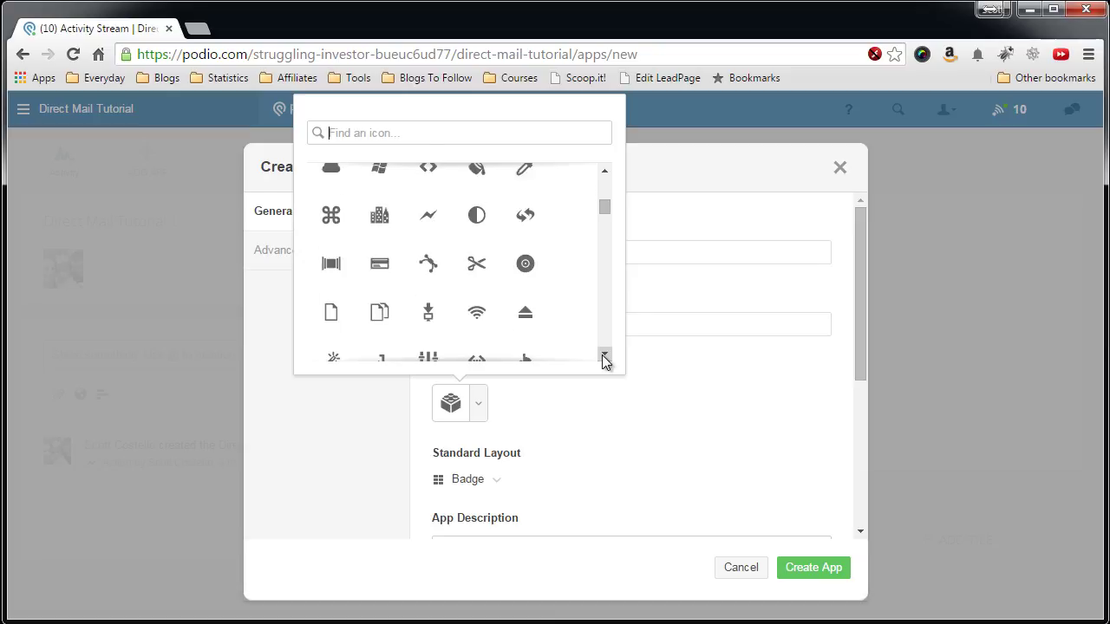
pyautogui.click(605, 357)
pyautogui.click(605, 357)
pyautogui.click(336, 246)
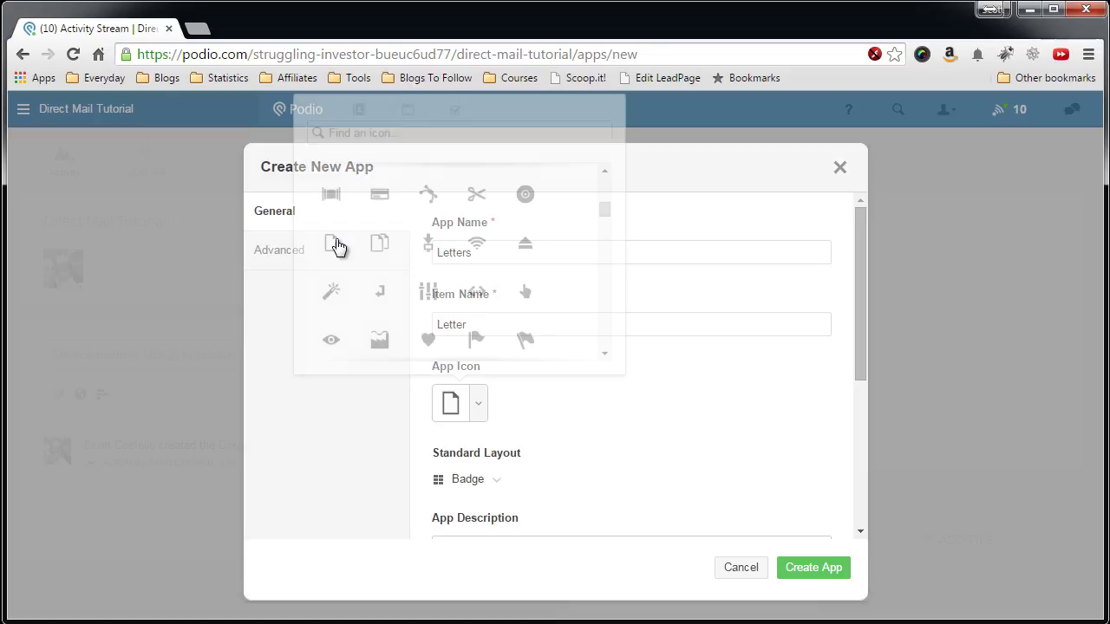
# Set the app's standard layout to Table, look over the remaining general settings, and create the app.
pyautogui.scroll(-1, 520, 454)
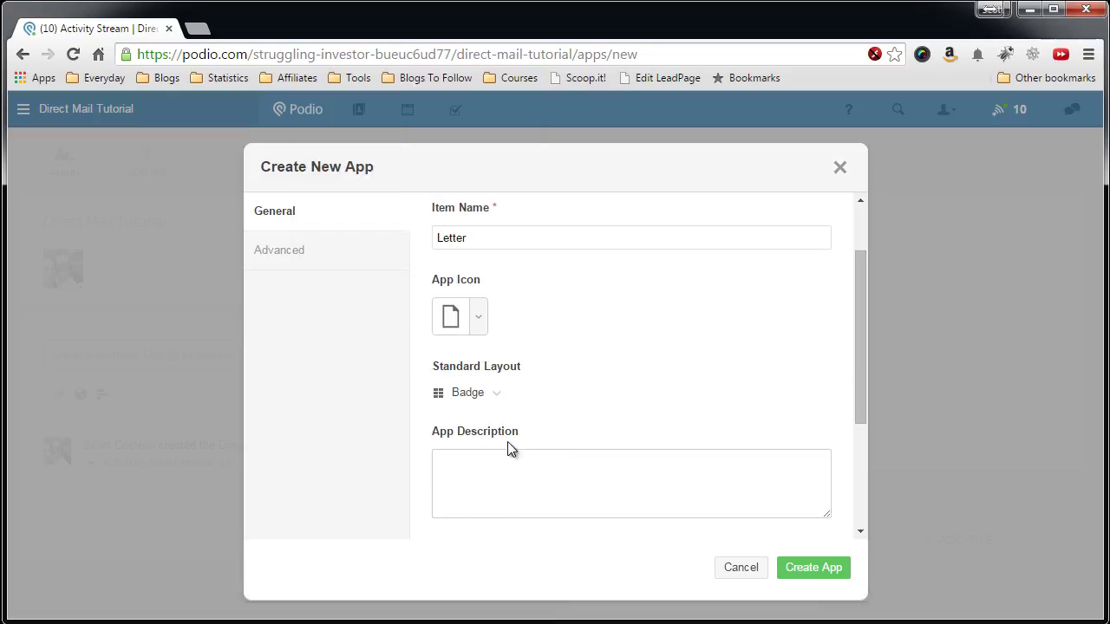
pyautogui.click(498, 397)
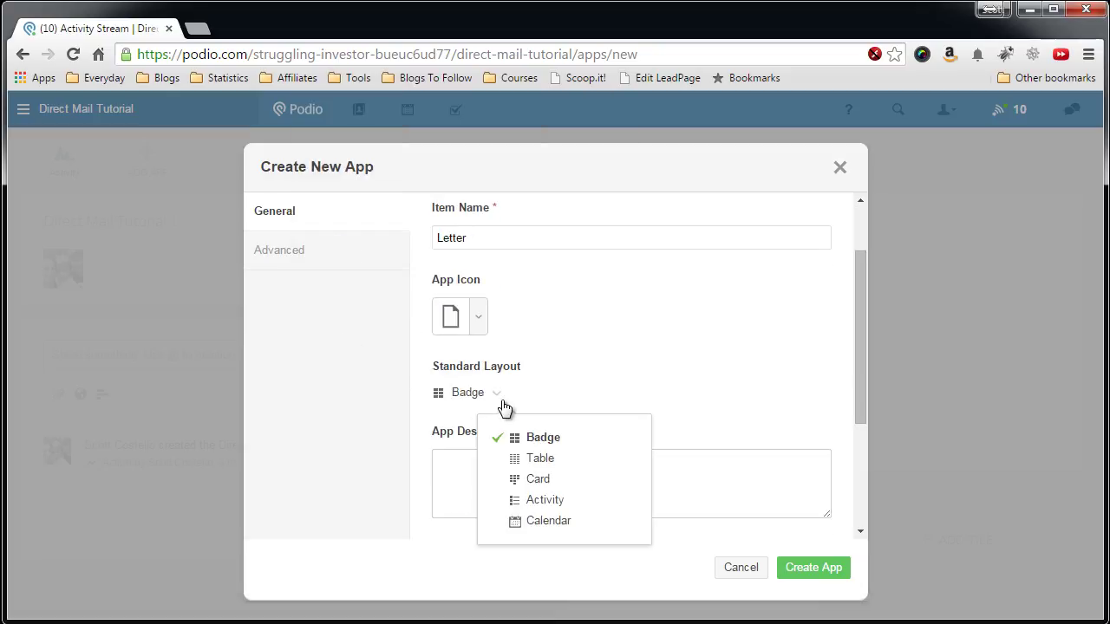
pyautogui.click(540, 459)
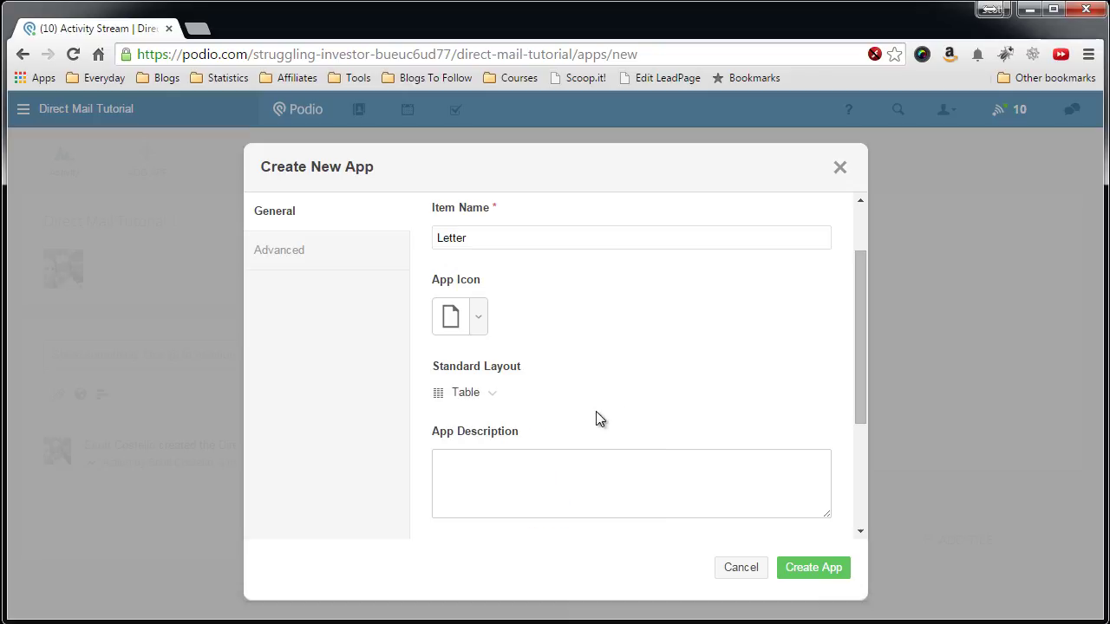
pyautogui.scroll(-2, 857, 395)
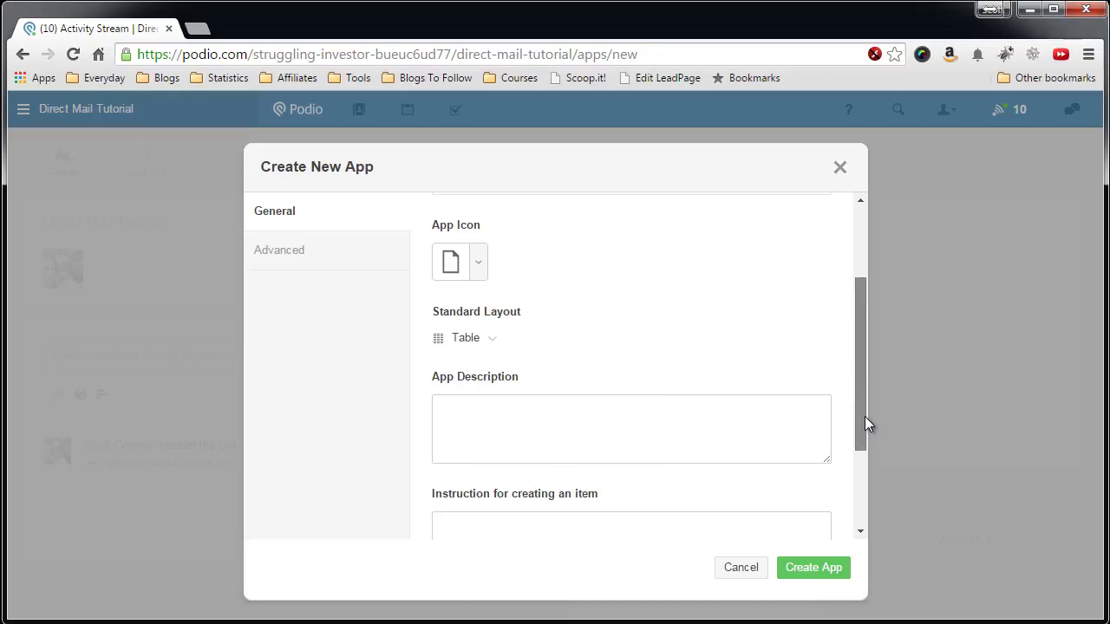
pyautogui.scroll(-1, 498, 421)
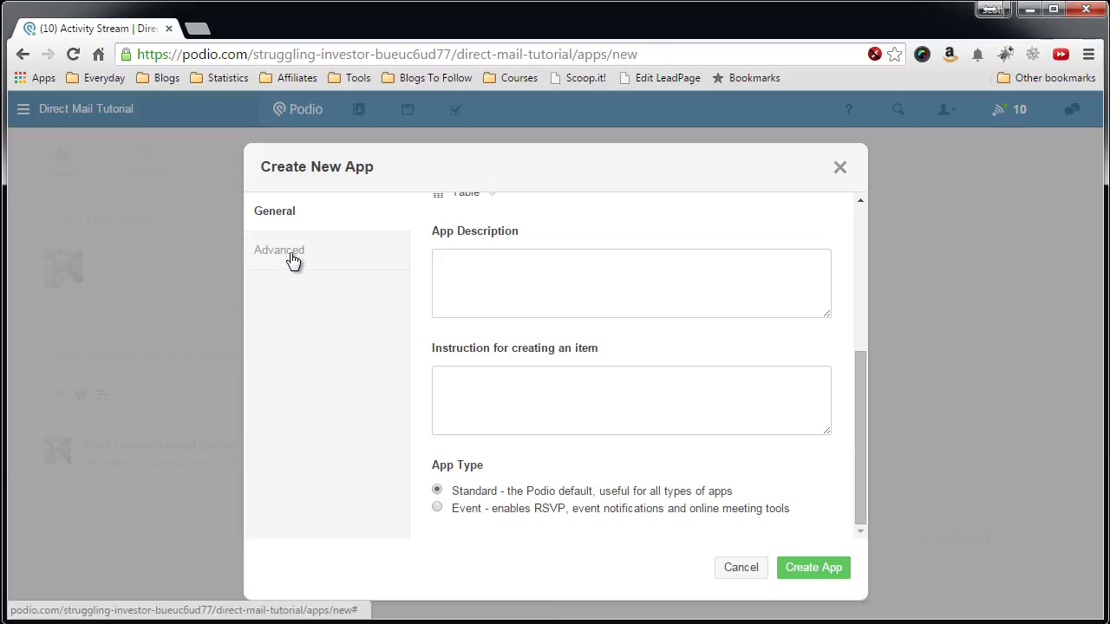
pyautogui.scroll(4, 446, 330)
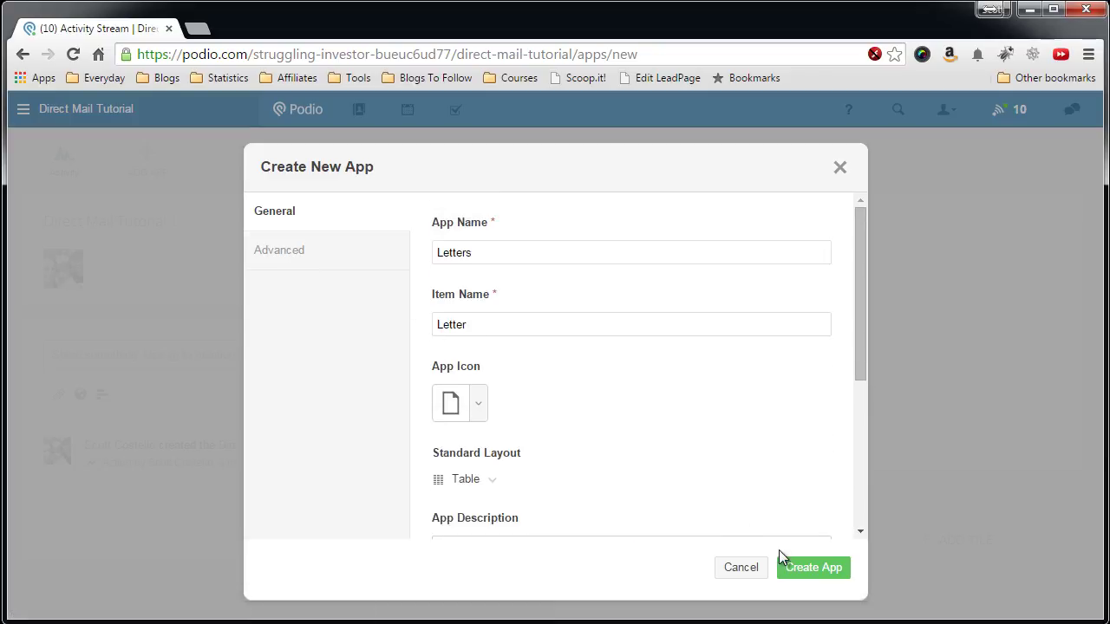
pyautogui.click(813, 574)
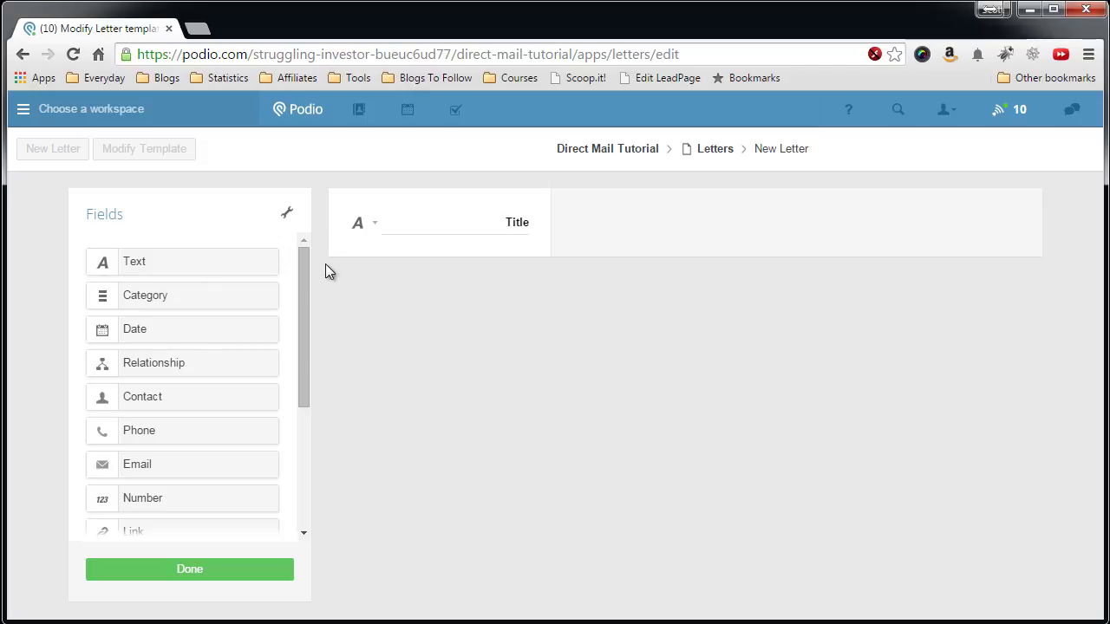
# Rename the template's Title field to Name and review its field options.
pyautogui.doubleClick(508, 224)
pyautogui.write('Name')
pyautogui.click(375, 227)
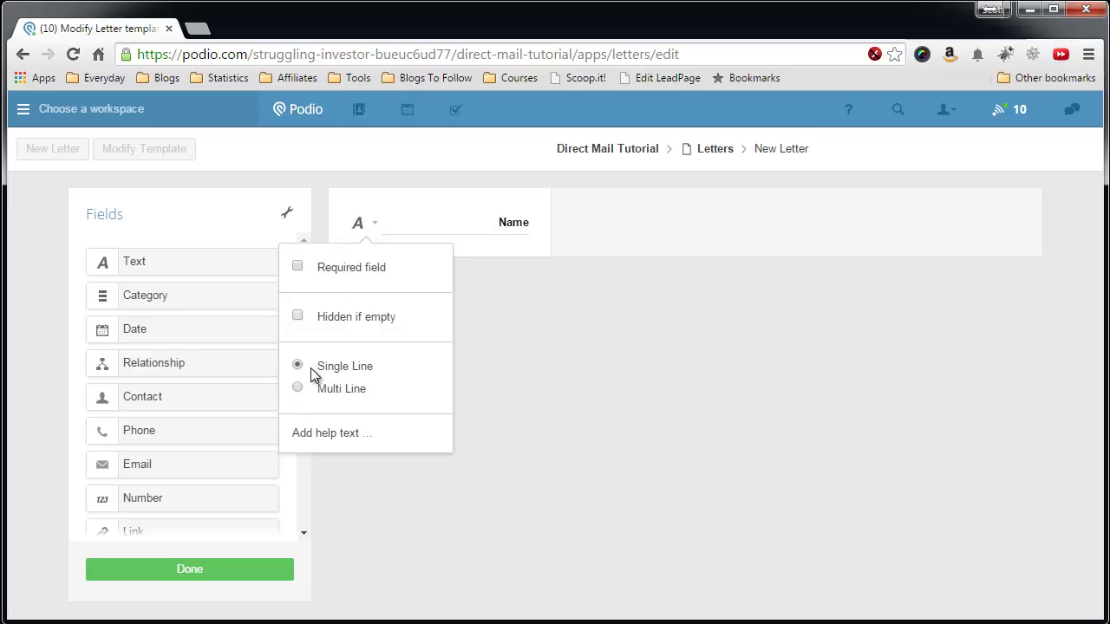
pyautogui.click(641, 328)
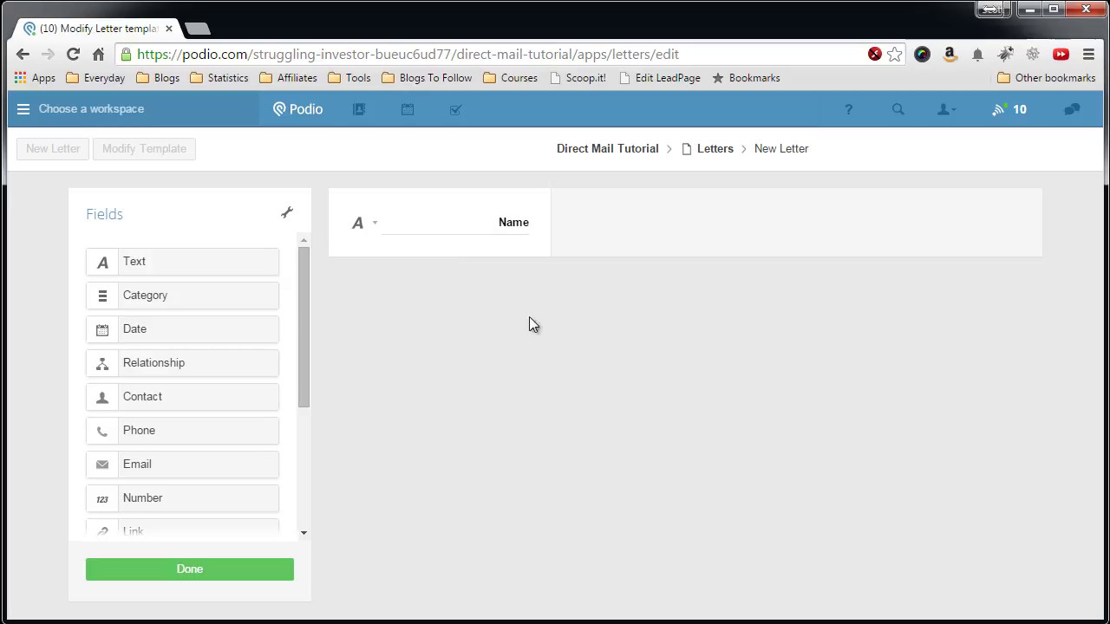
pyautogui.click(375, 224)
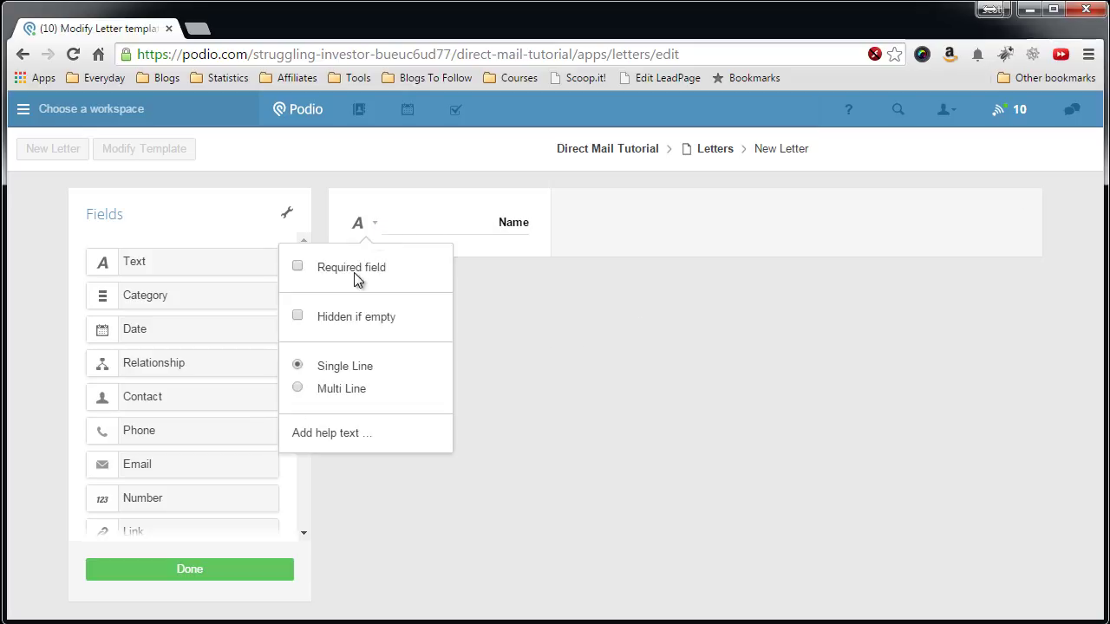
pyautogui.click(535, 291)
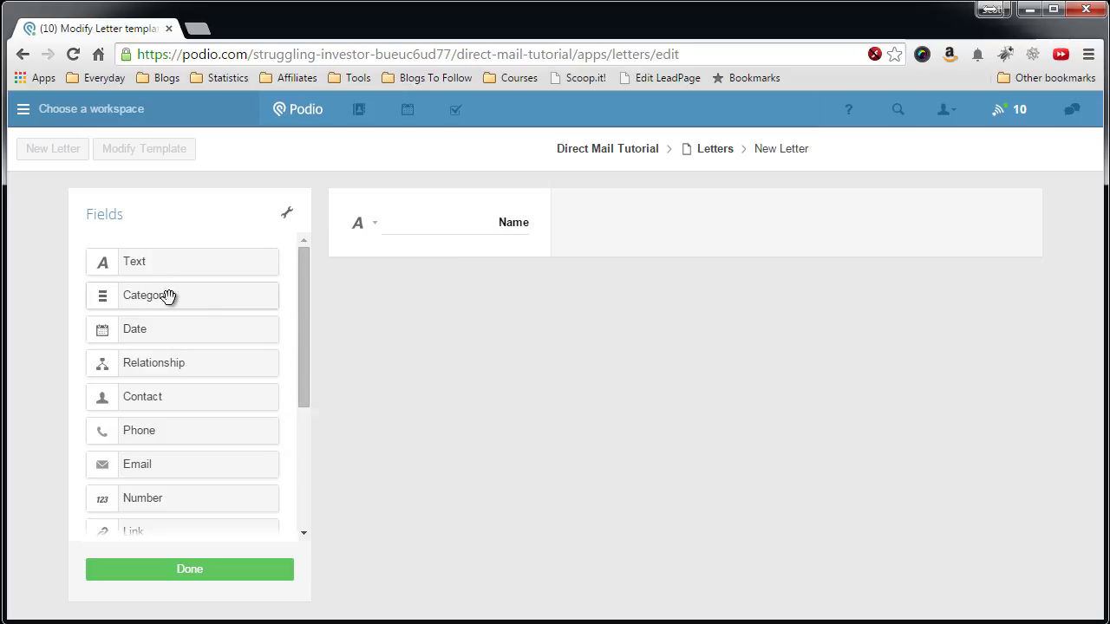
# Add a Category field below the Name field and label it Type.
pyautogui.moveTo(162, 299); pyautogui.dragTo(414, 299)
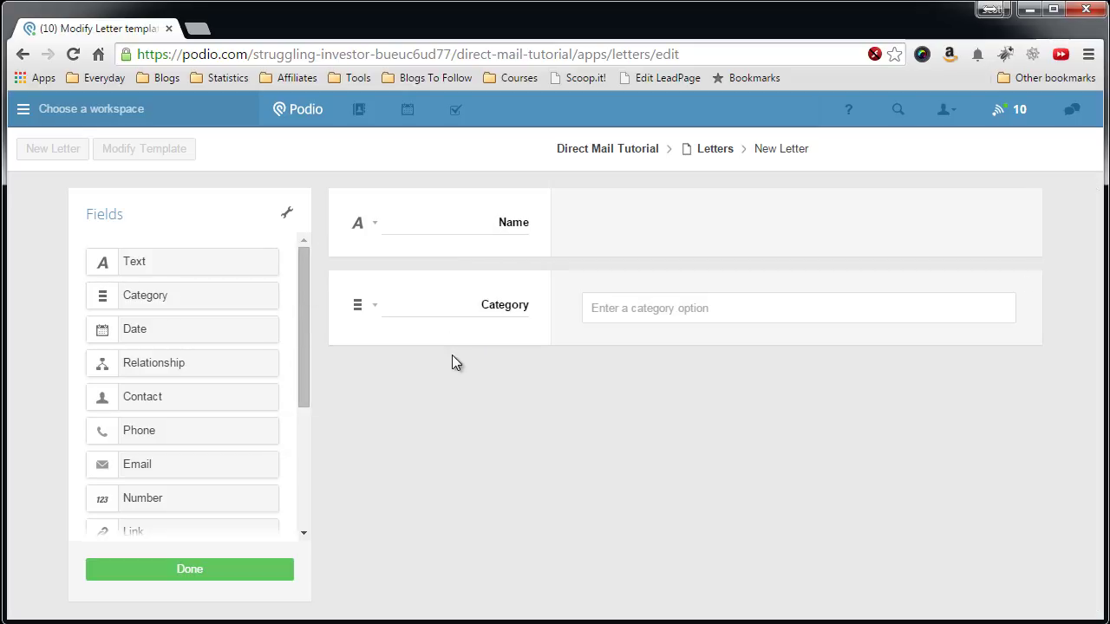
pyautogui.click(475, 310)
pyautogui.write('Type')
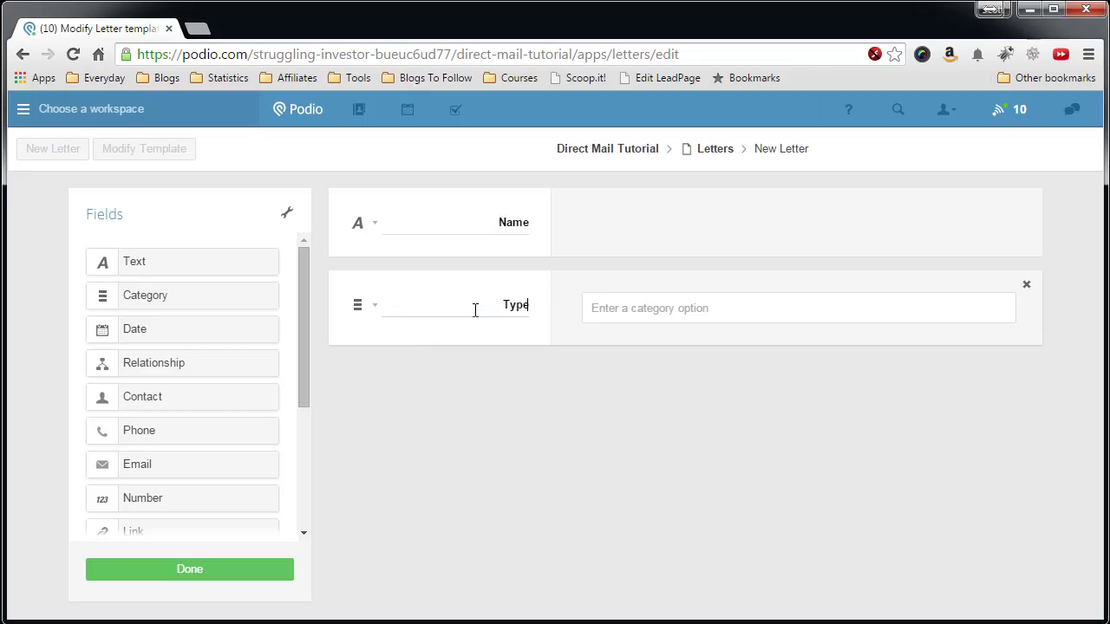
# Add the options Probate, Absentee, Foreclosure and Other to the Type field and review its field settings.
pyautogui.click(665, 323)
pyautogui.write('Probate')
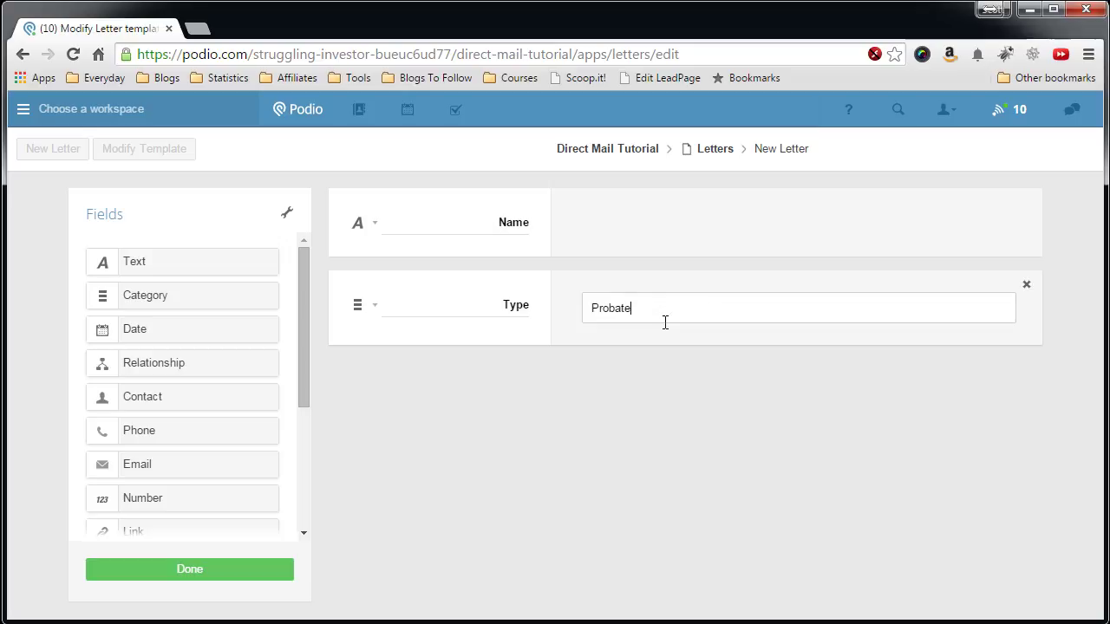
pyautogui.press('Return')
pyautogui.write('Absentee')
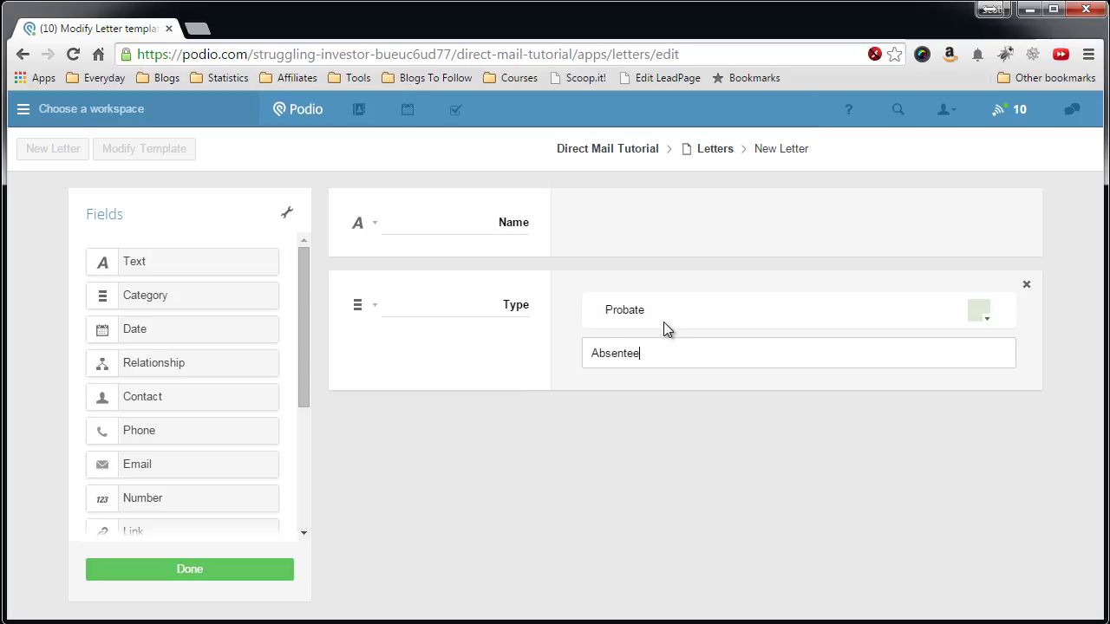
pyautogui.press('Return')
pyautogui.write('Foreclosure')
pyautogui.press('Return')
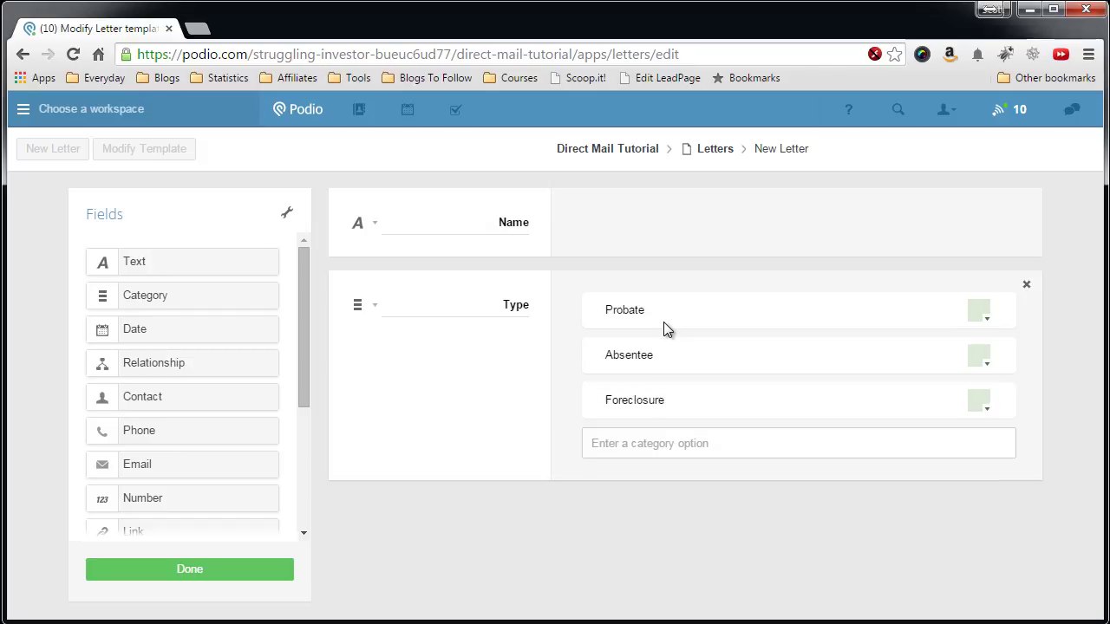
pyautogui.write('Other')
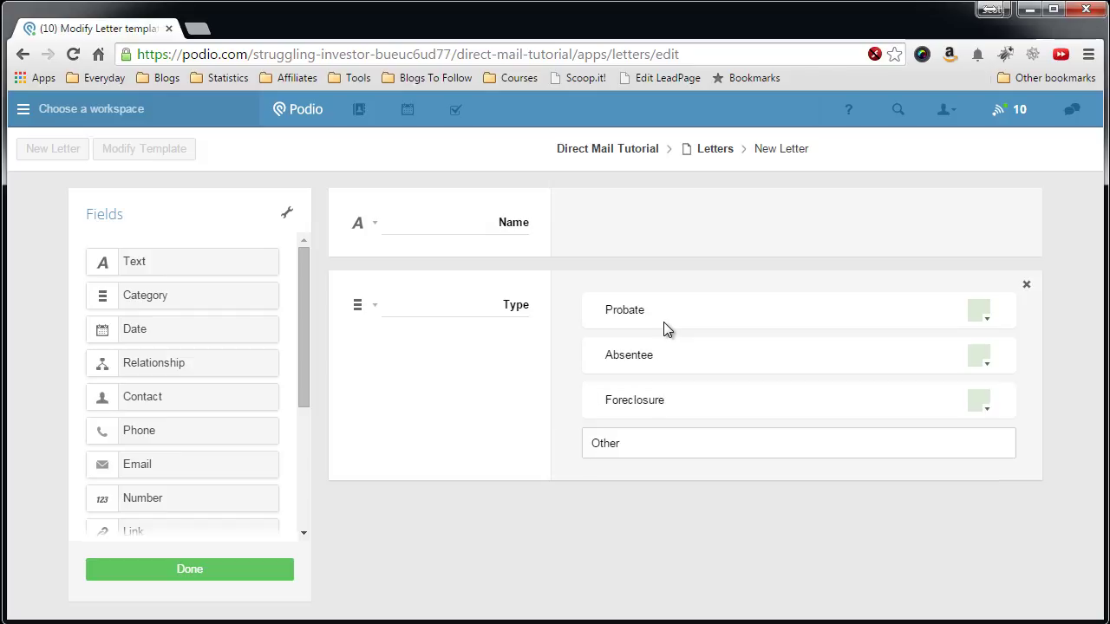
pyautogui.press('Return')
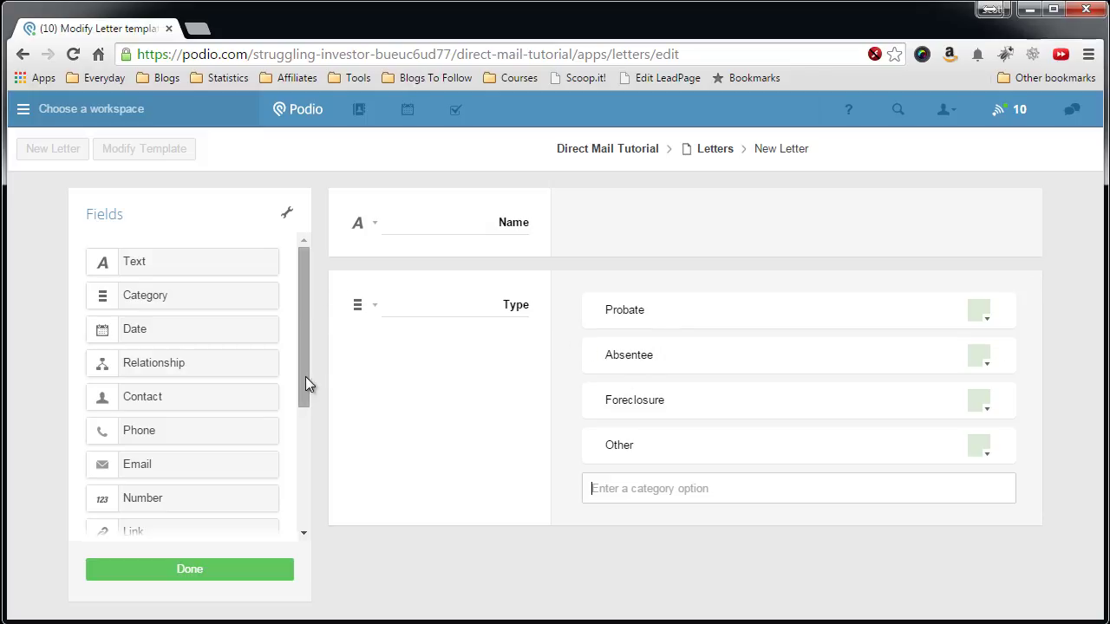
pyautogui.click(375, 307)
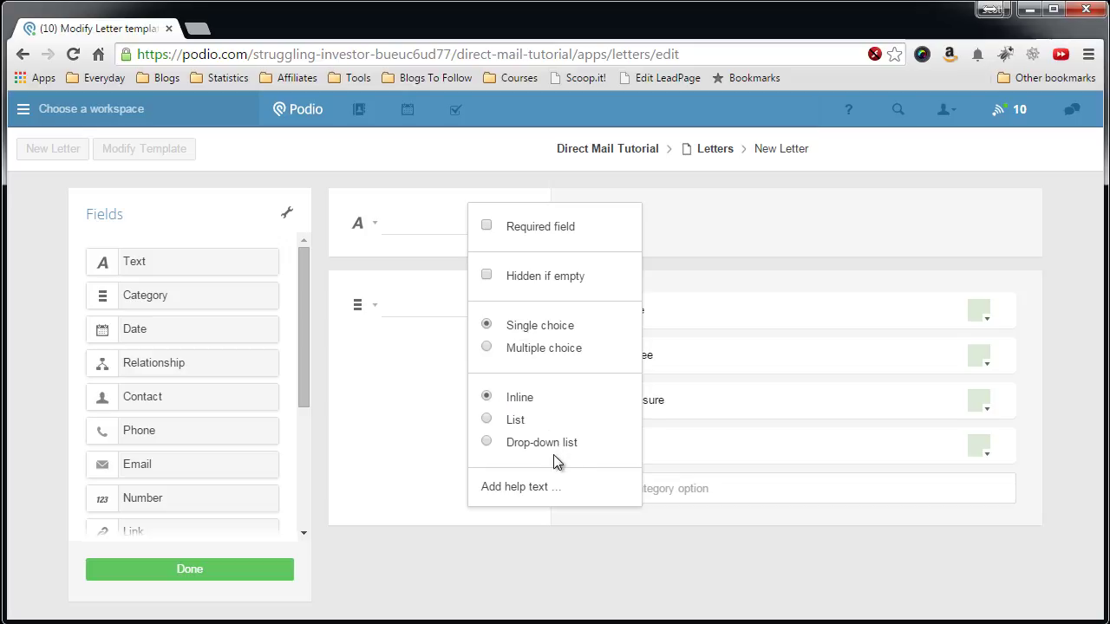
pyautogui.click(388, 552)
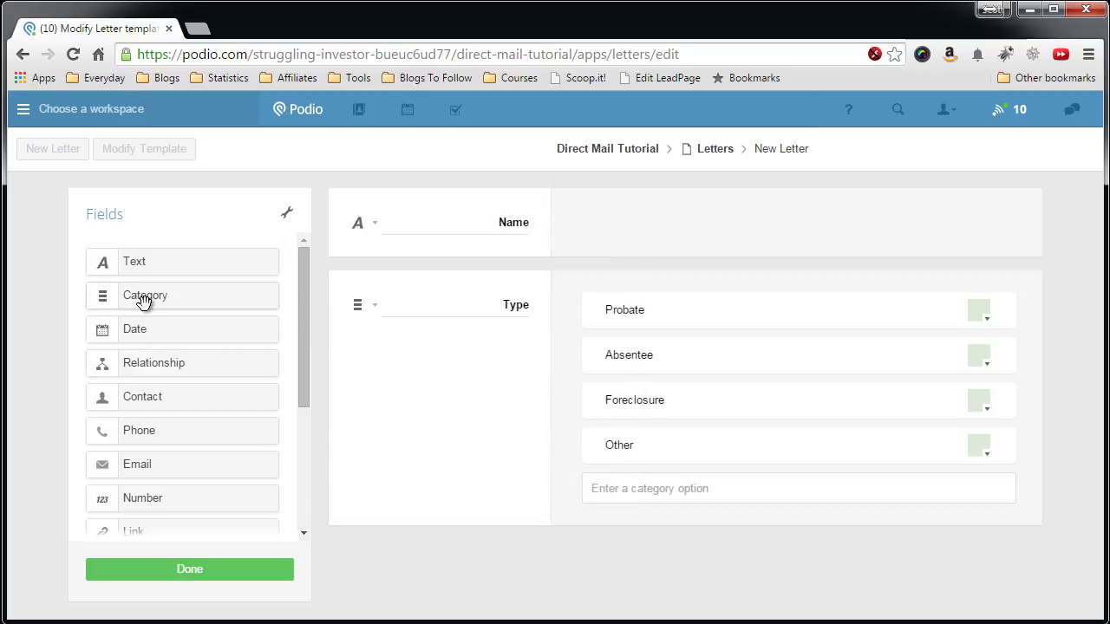
pyautogui.click(142, 264)
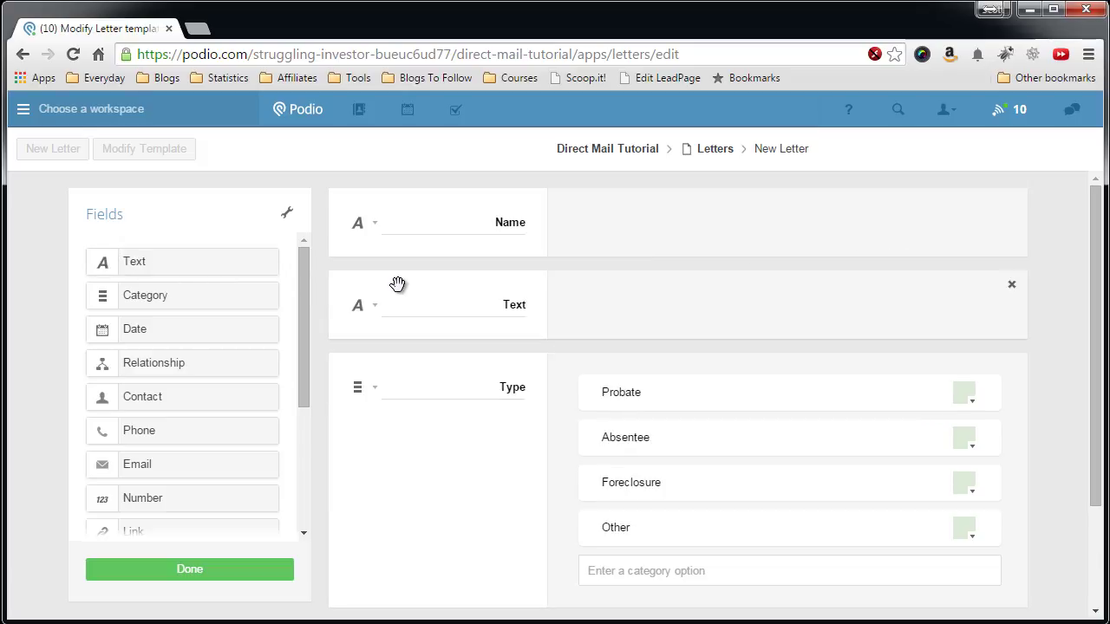
pyautogui.click(1012, 285)
pyautogui.scroll(-2, 485, 407)
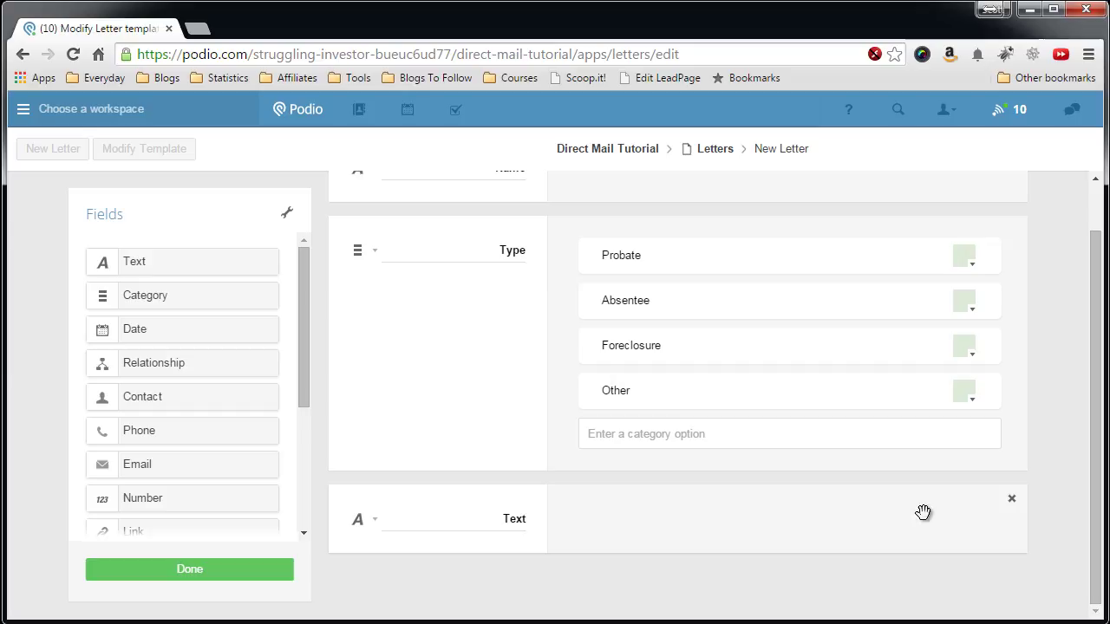
pyautogui.click(1010, 501)
# Add a Text field below the Type field, label it Content, and check its line setting.
pyautogui.moveTo(132, 265); pyautogui.dragTo(384, 558)
pyautogui.scroll(-1, 434, 520)
pyautogui.doubleClick(514, 519)
pyautogui.write('Content')
pyautogui.click(496, 517)
pyautogui.click(377, 523)
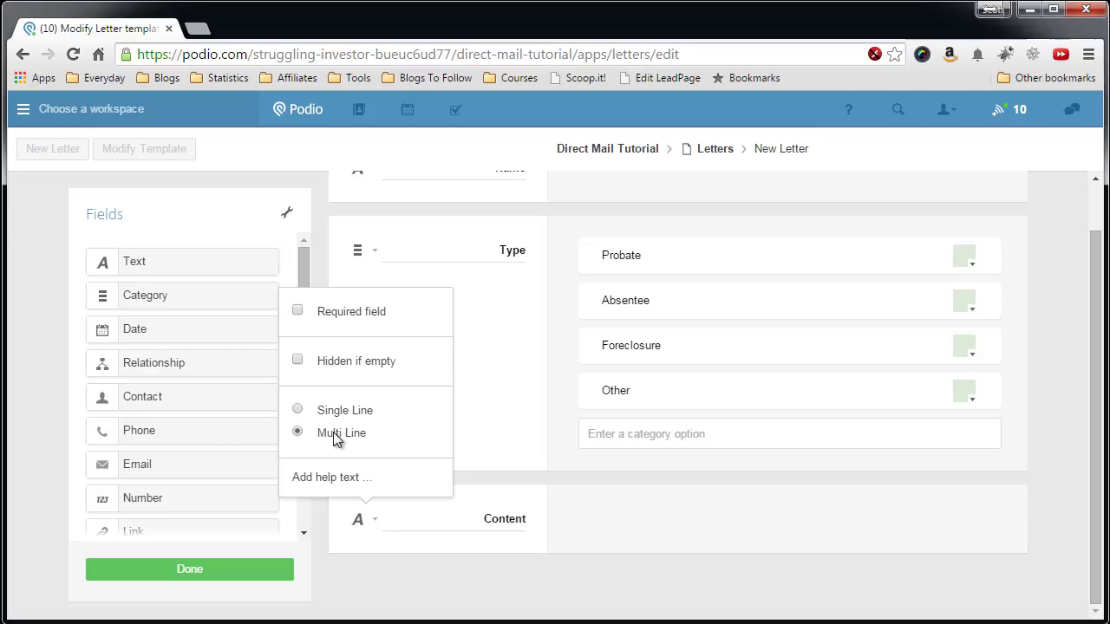
pyautogui.click(416, 571)
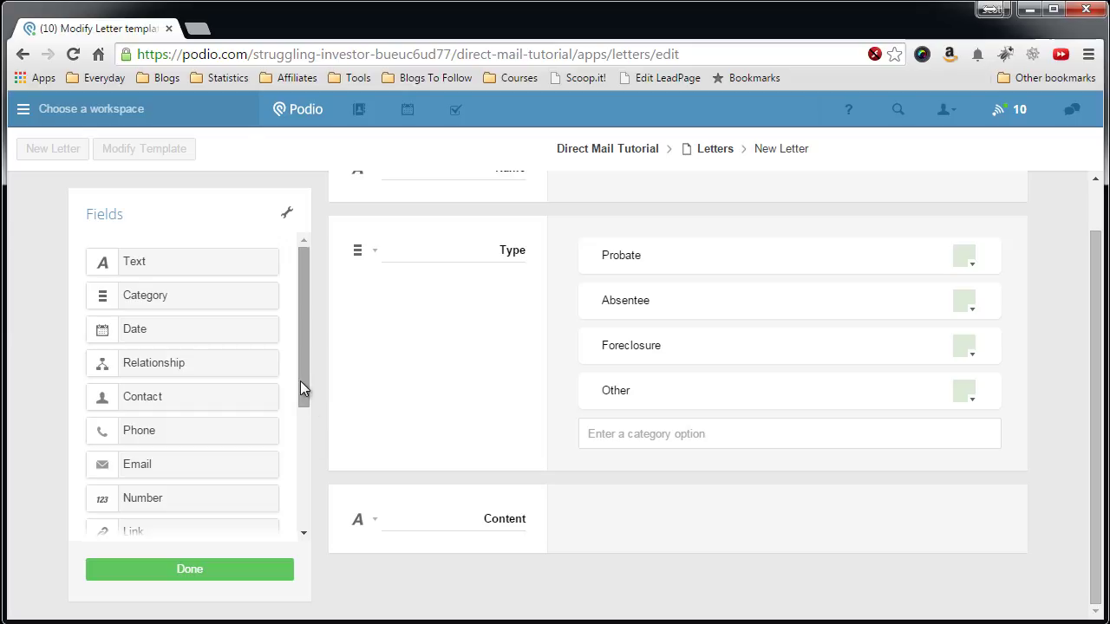
# Add another Text field below Content, label it Notes, and open its field options.
pyautogui.scroll(-2, 300, 381)
pyautogui.scroll(2, 304, 411)
pyautogui.moveTo(129, 258); pyautogui.dragTo(401, 583)
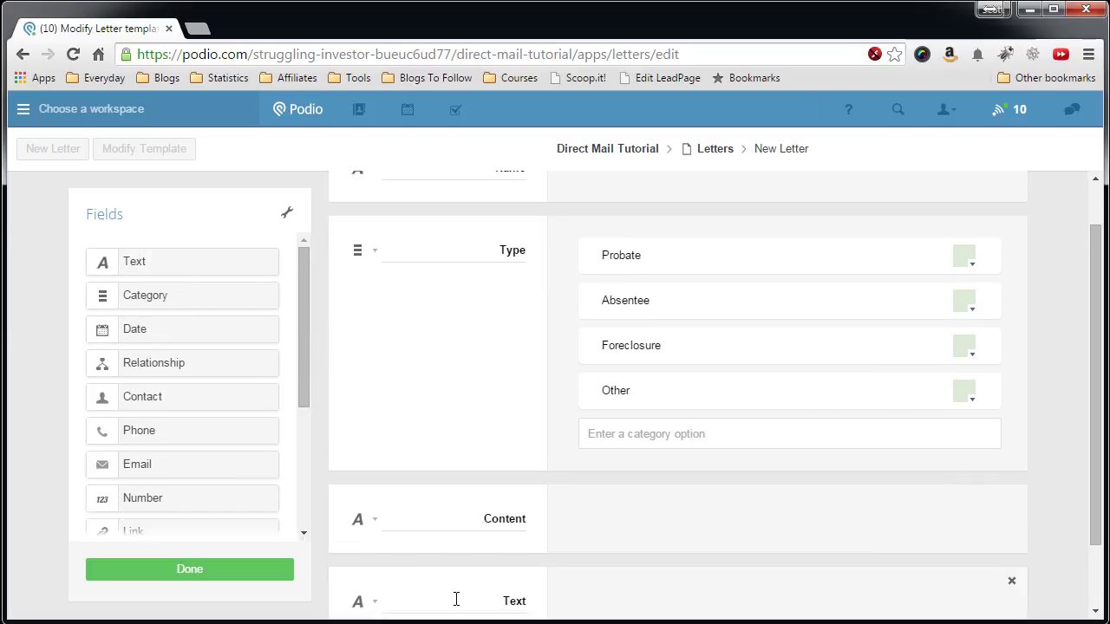
pyautogui.write('NOte')
pyautogui.press('BackSpace')
pyautogui.press('BackSpace')
pyautogui.press('BackSpace')
pyautogui.write('otes')
pyautogui.scroll(-1, 413, 527)
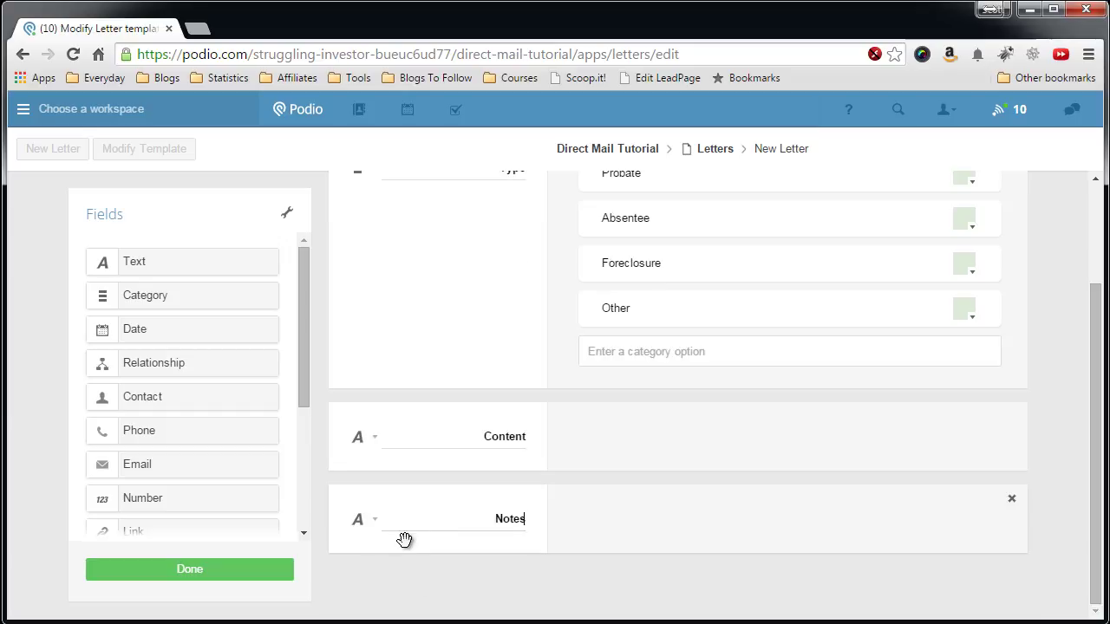
pyautogui.click(374, 521)
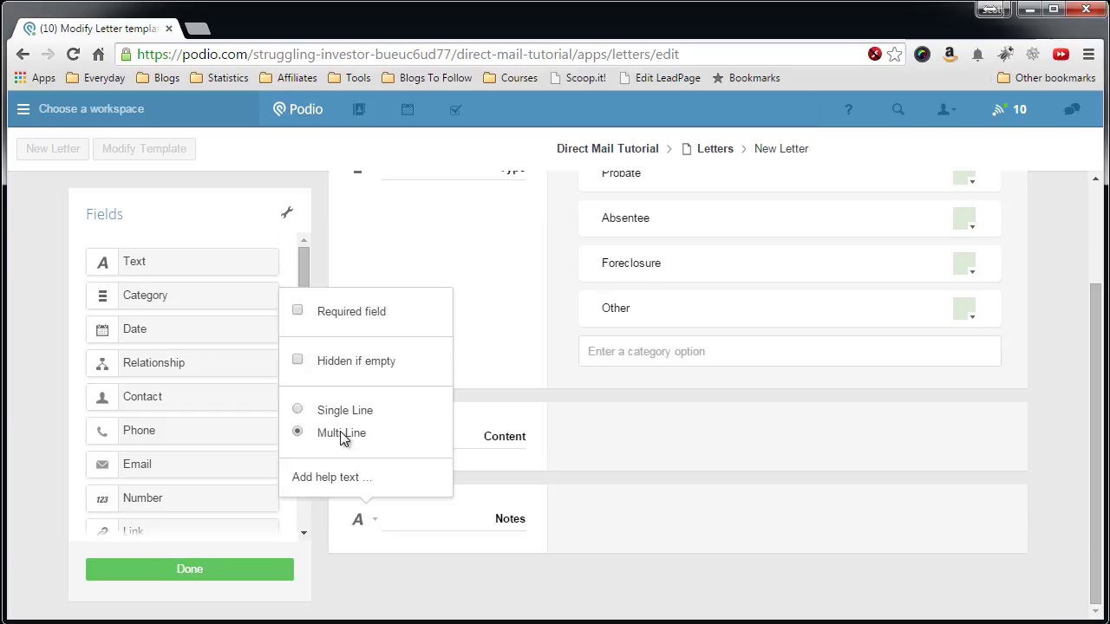
# Close the Notes field's options and finish editing the Letters template.
pyautogui.click(498, 564)
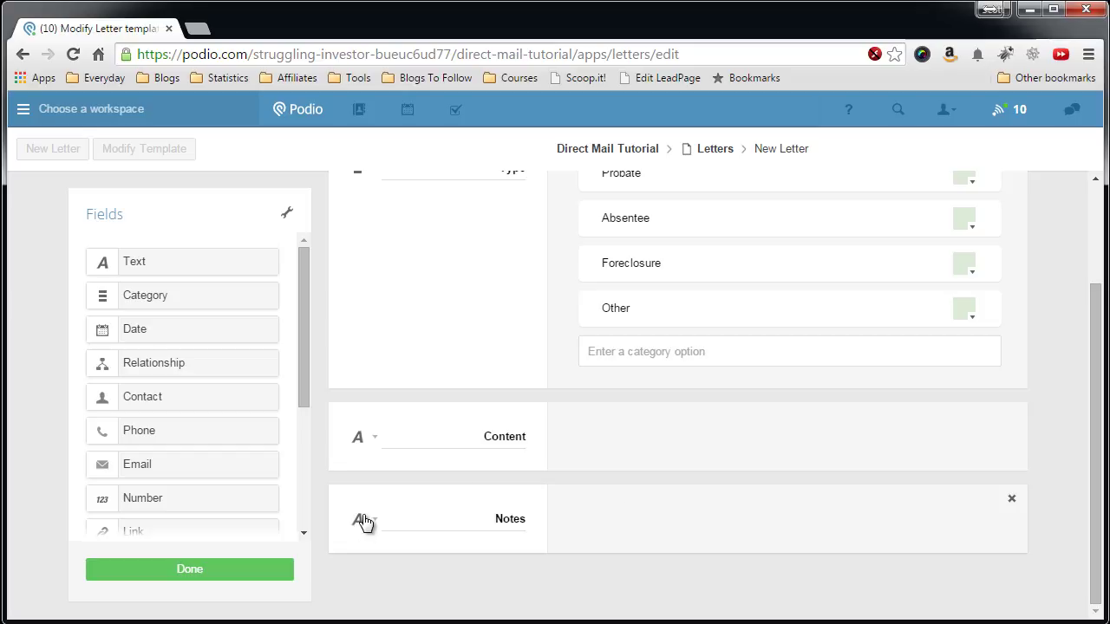
pyautogui.click(191, 572)
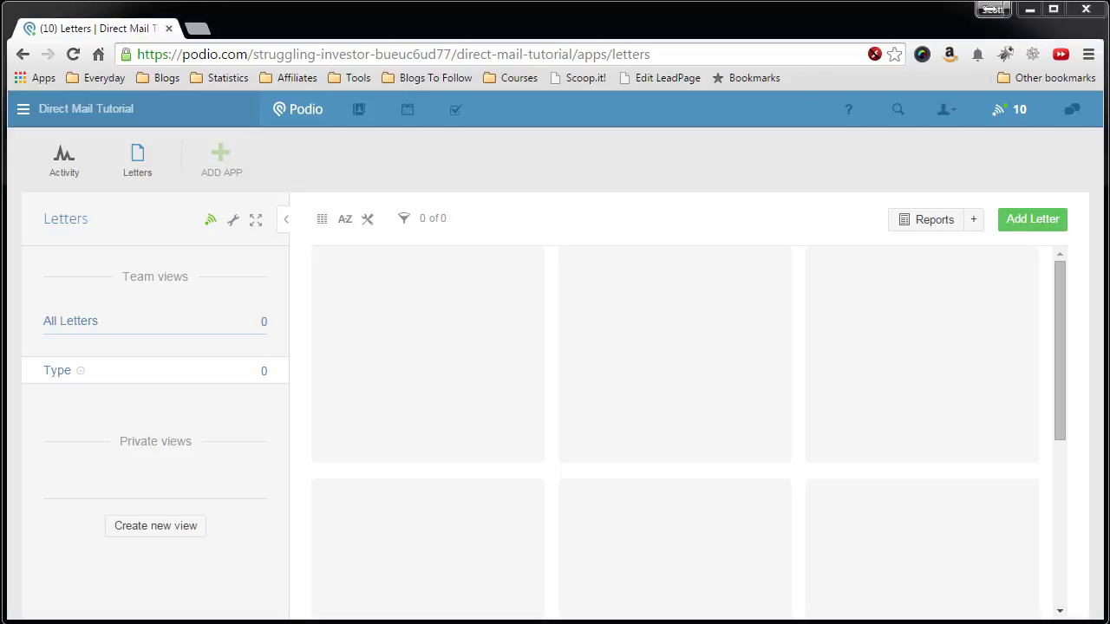
# Start a new letter named Probate Letter #1 and set its Type to Probate.
pyautogui.click(1039, 222)
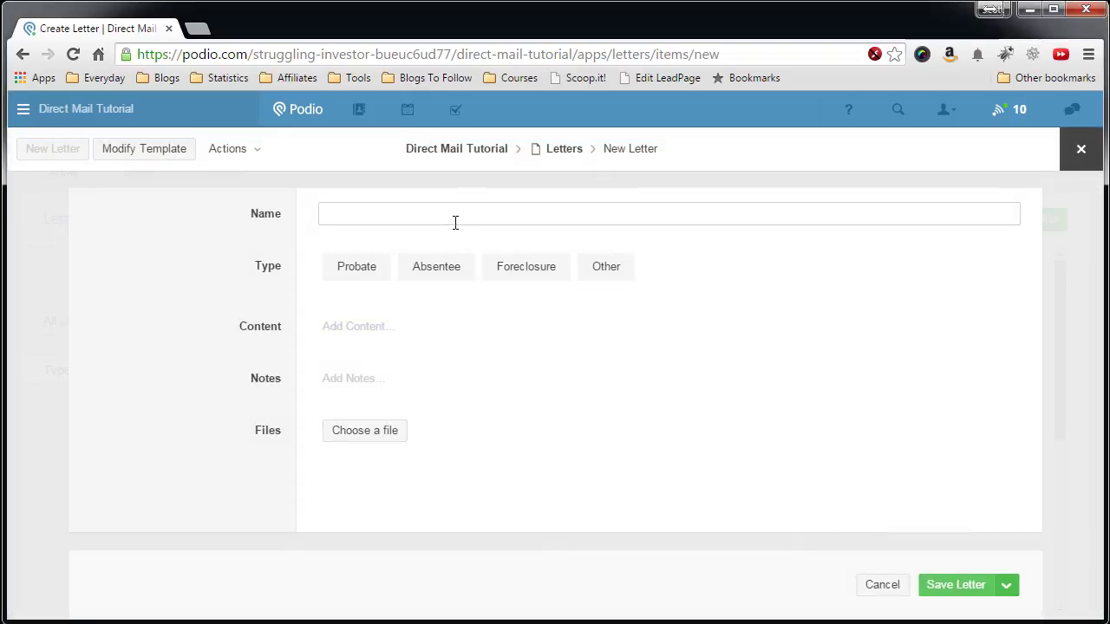
pyautogui.write('Probate Letter #1')
pyautogui.click(364, 264)
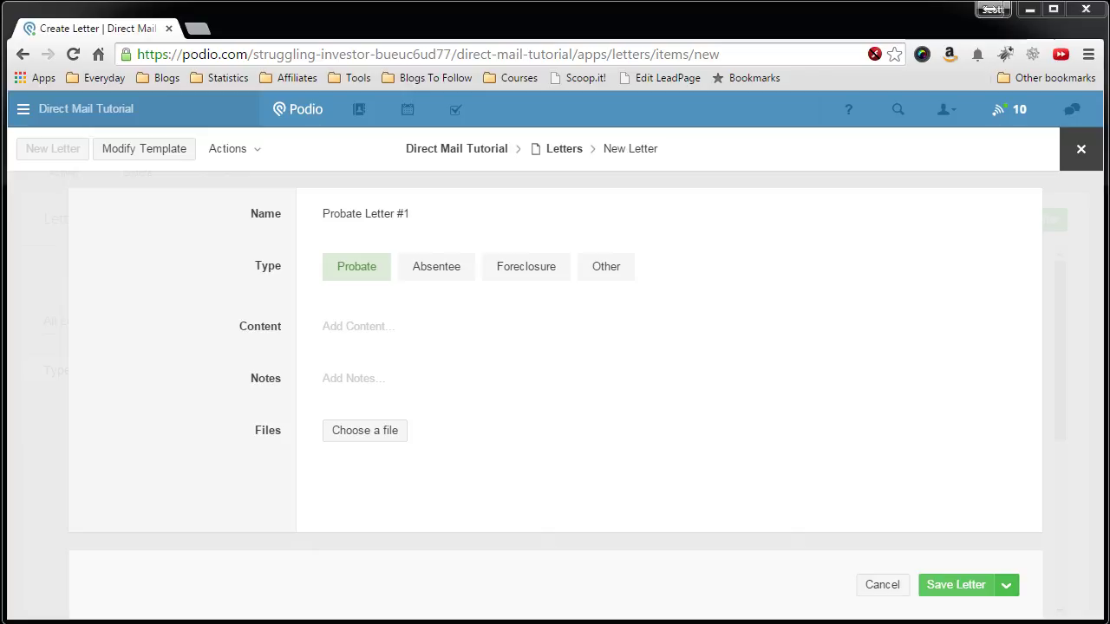
# Fill Content with the purchase-inquiry letter using ##city##, ##address##, ##my-phone## and ##my-name## placeholders, and correct the opening tag to ##name##.
pyautogui.click(411, 330)
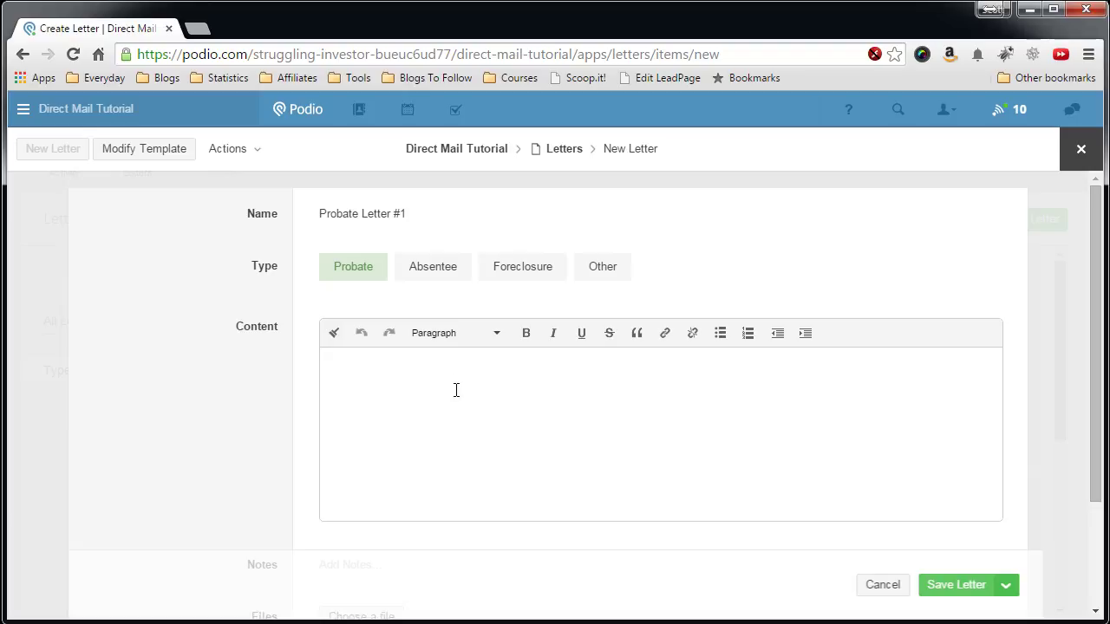
pyautogui.write("#name##,  I am looking to purchase a property in <b> ##city## </b> and I came across your property at ##address## . If you're considering selling, please call me at ##my-phone## .  I look forward to hearing from you,  ##my-name##")
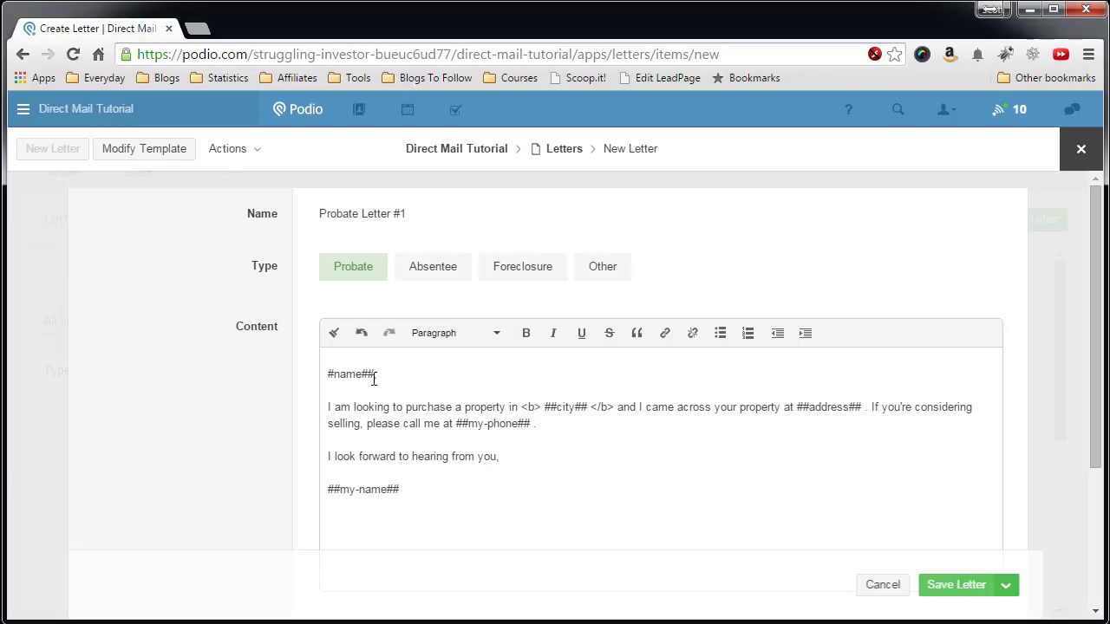
pyautogui.click(327, 378)
pyautogui.write('#')
# Examine the letter's merge placeholders for name, city, phone and sender, along with the bold tags around the city.
pyautogui.moveTo(380, 374); pyautogui.dragTo(328, 373)
pyautogui.click(347, 390)
pyautogui.moveTo(382, 374); pyautogui.dragTo(328, 373)
pyautogui.moveTo(545, 407); pyautogui.dragTo(522, 408)
pyautogui.click(587, 409)
pyautogui.moveTo(613, 407); pyautogui.dragTo(592, 407)
pyautogui.click(590, 423)
pyautogui.click(584, 418)
pyautogui.moveTo(456, 423); pyautogui.dragTo(533, 425)
pyautogui.moveTo(400, 489); pyautogui.dragTo(328, 487)
pyautogui.click(371, 473)
pyautogui.moveTo(459, 423); pyautogui.dragTo(531, 423)
pyautogui.click(525, 435)
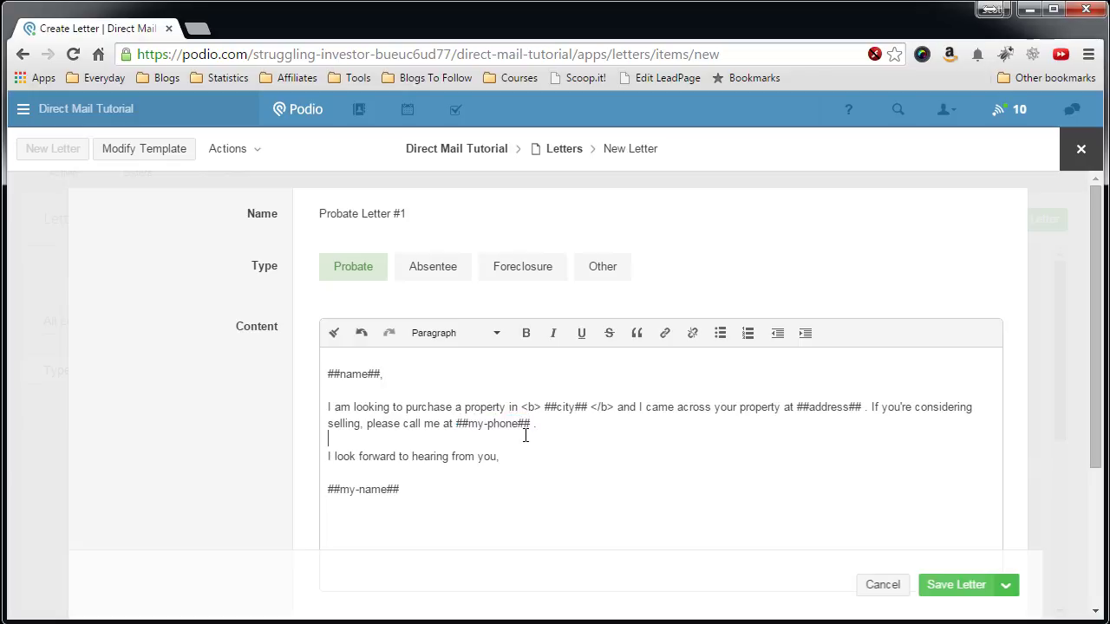
pyautogui.moveTo(533, 423); pyautogui.dragTo(456, 423)
pyautogui.click(462, 439)
# Save the Probate Letter #1 item and close it to return to the Letters list.
pyautogui.scroll(-2, 714, 469)
pyautogui.click(956, 584)
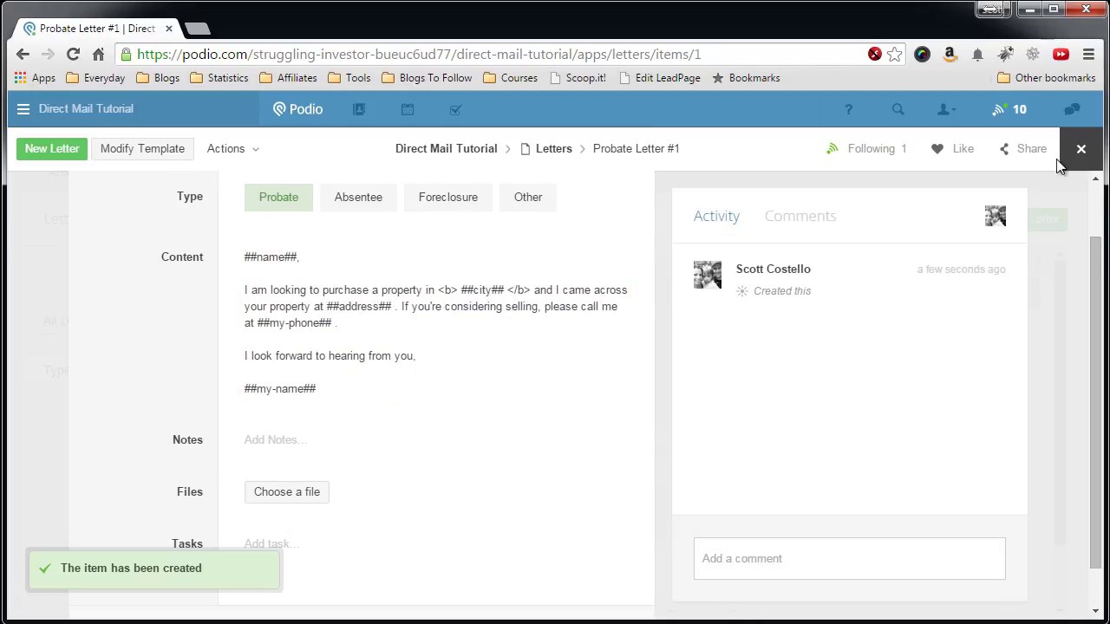
pyautogui.click(1079, 153)
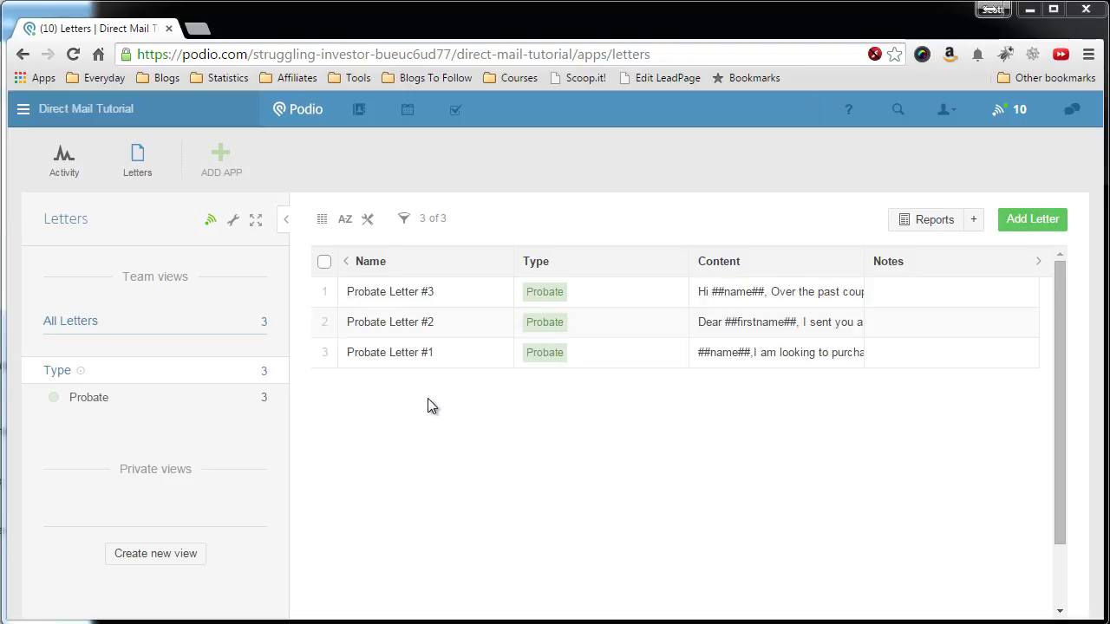
# Open Probate Letter #2 and page through the other probate letters to compare their Content text and placeholders.
pyautogui.click(413, 323)
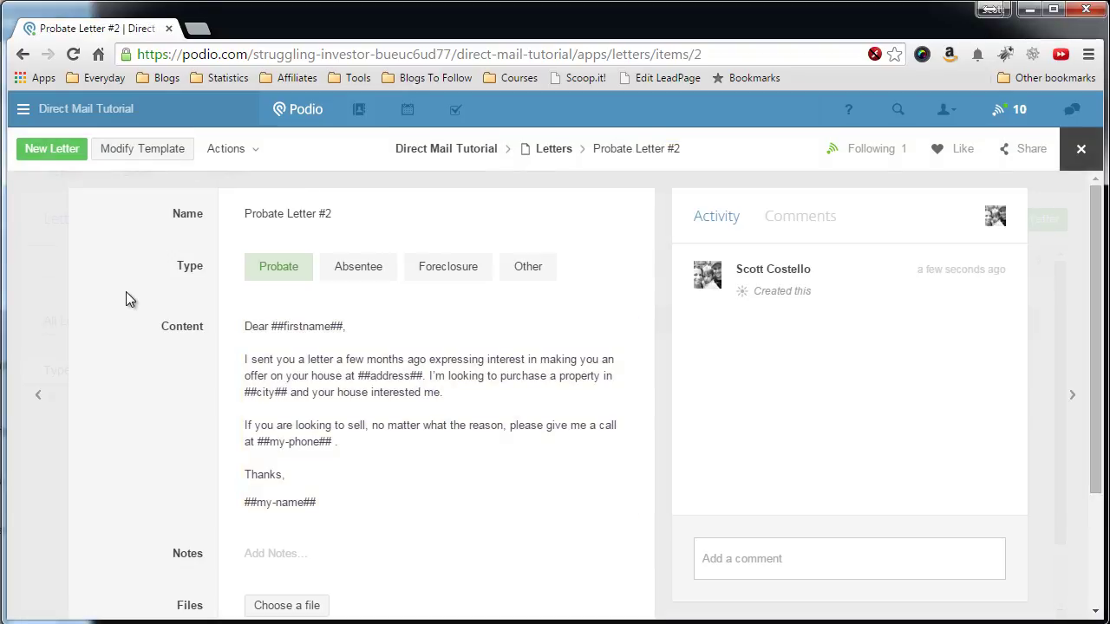
pyautogui.scroll(-1, 132, 310)
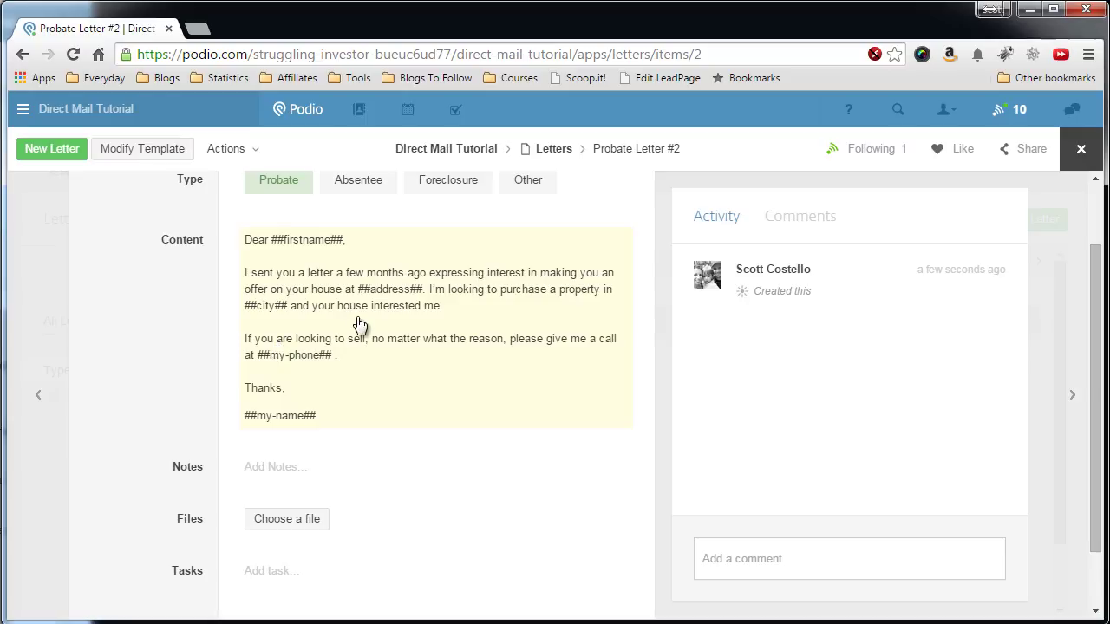
pyautogui.scroll(1, 128, 333)
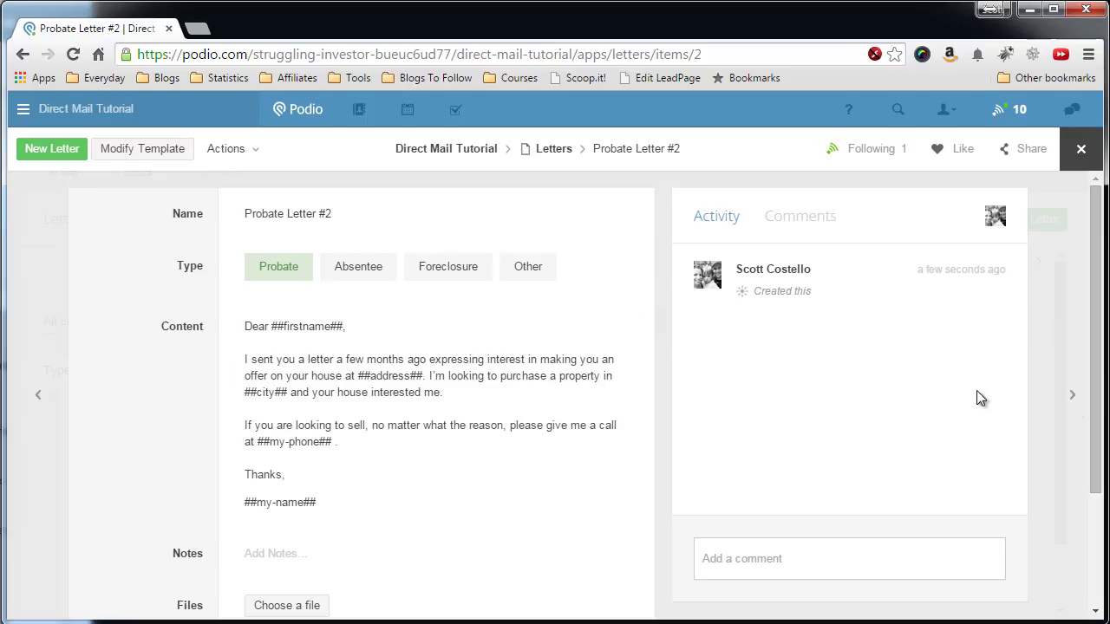
pyautogui.click(1068, 398)
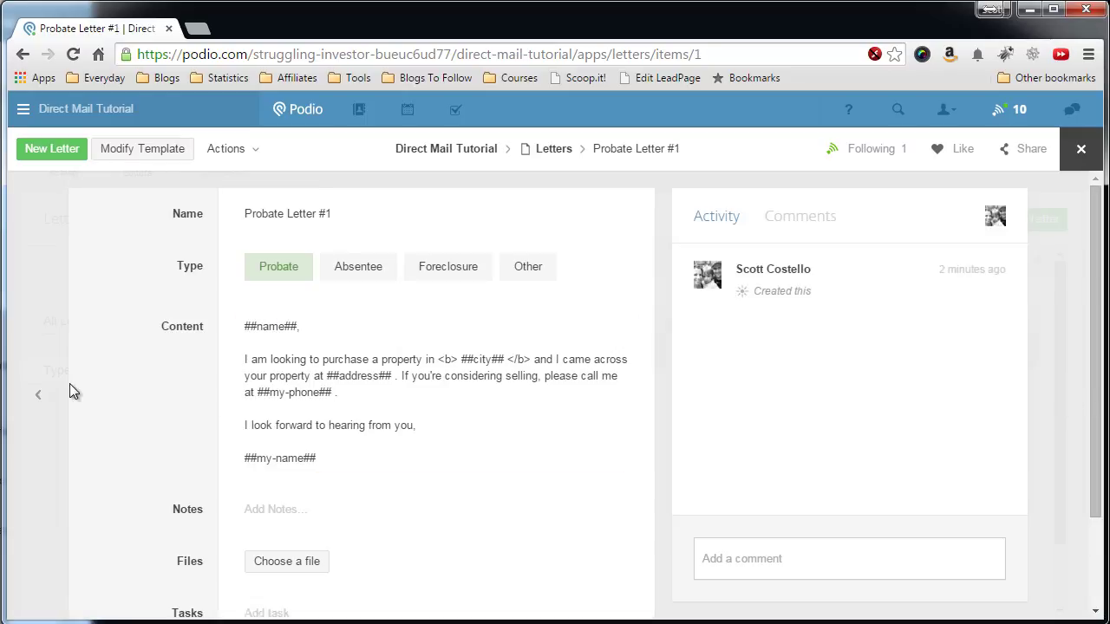
pyautogui.click(43, 397)
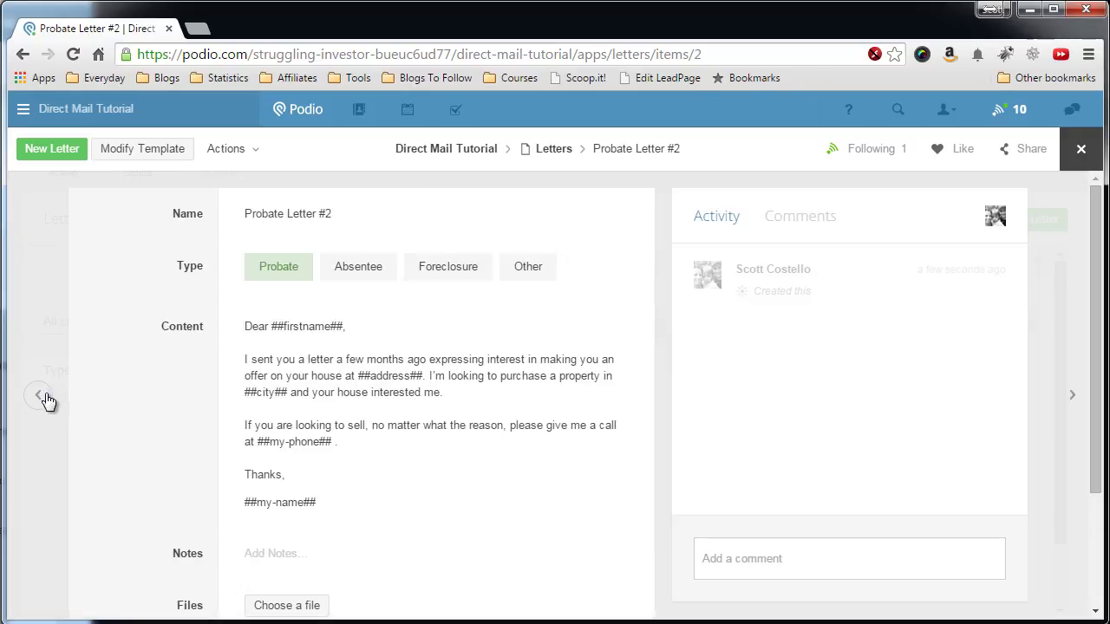
pyautogui.click(45, 399)
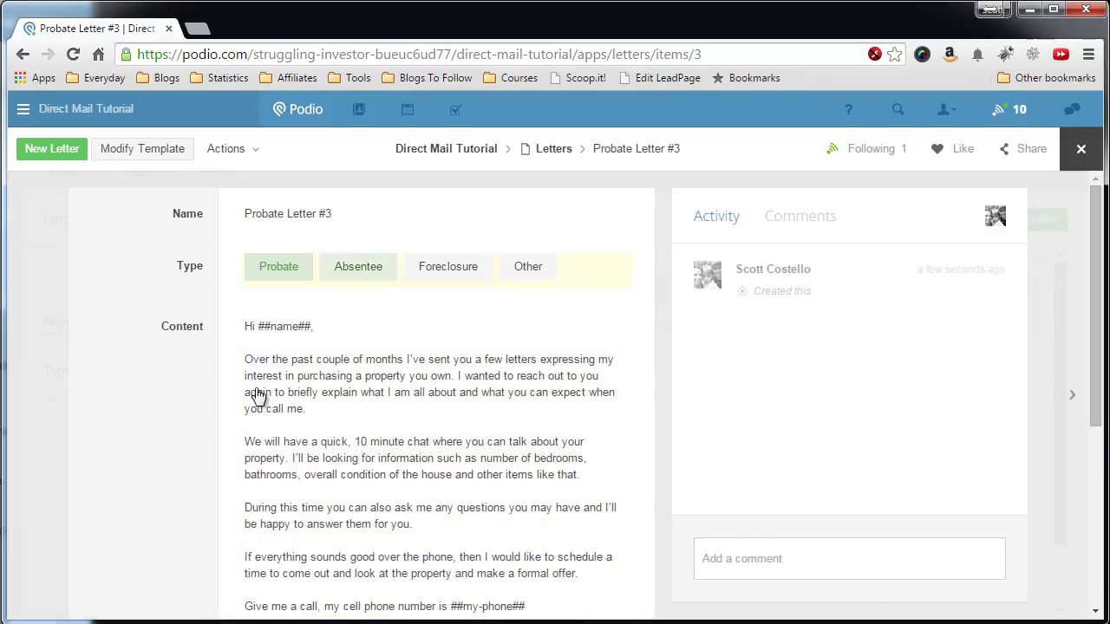
pyautogui.scroll(-1, 113, 396)
pyautogui.scroll(1, 151, 390)
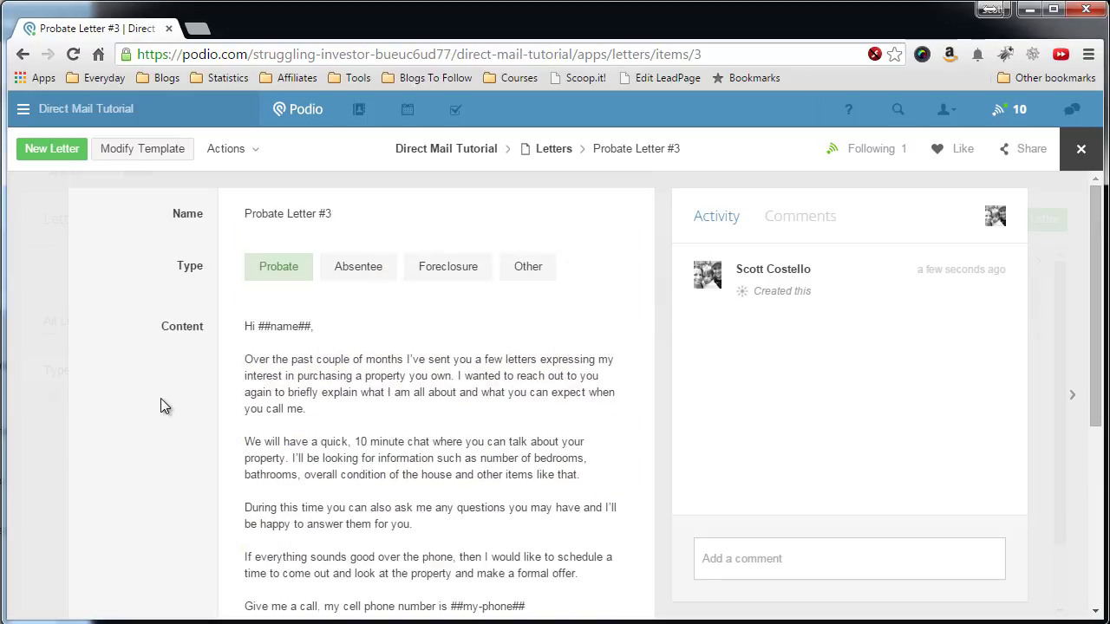